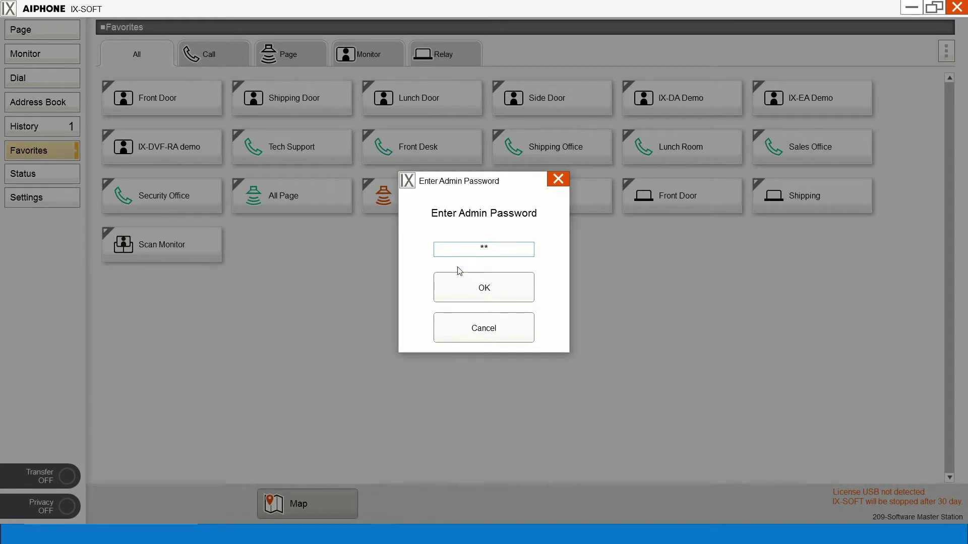
# Enter the administrator password to unlock the Settings window.
pyautogui.write('*************')
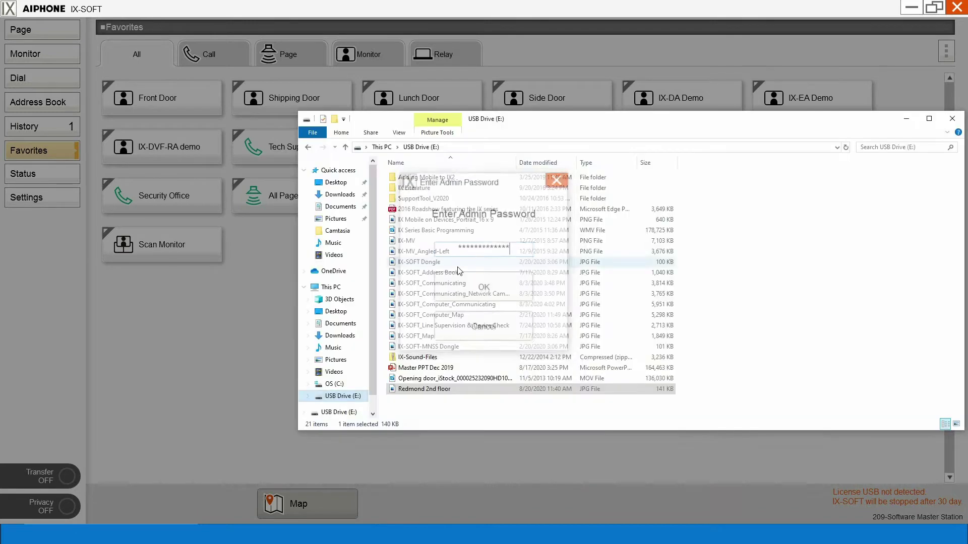
pyautogui.press('Return')
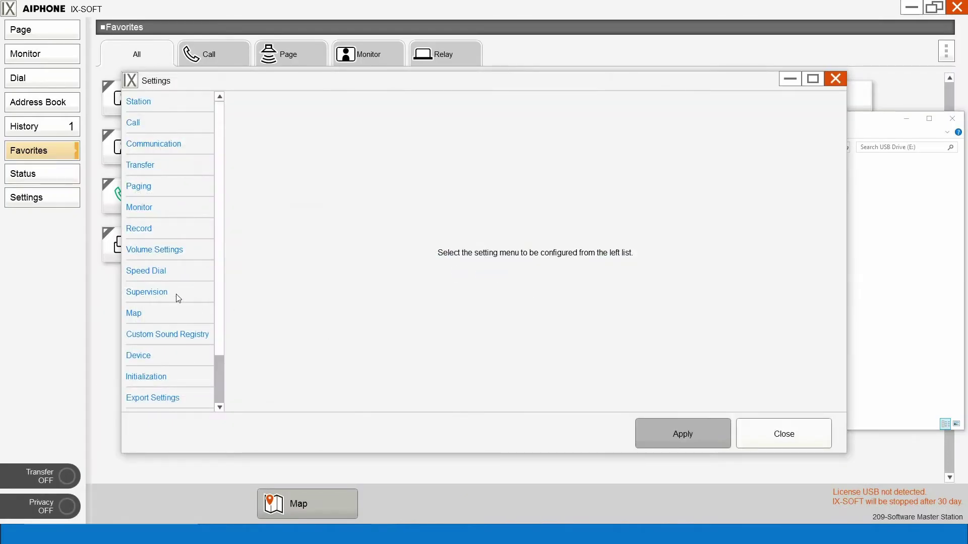
# Add a new map under Map settings and load the Desktop's 'Redmond map' image as its floor plan.
pyautogui.click(139, 316)
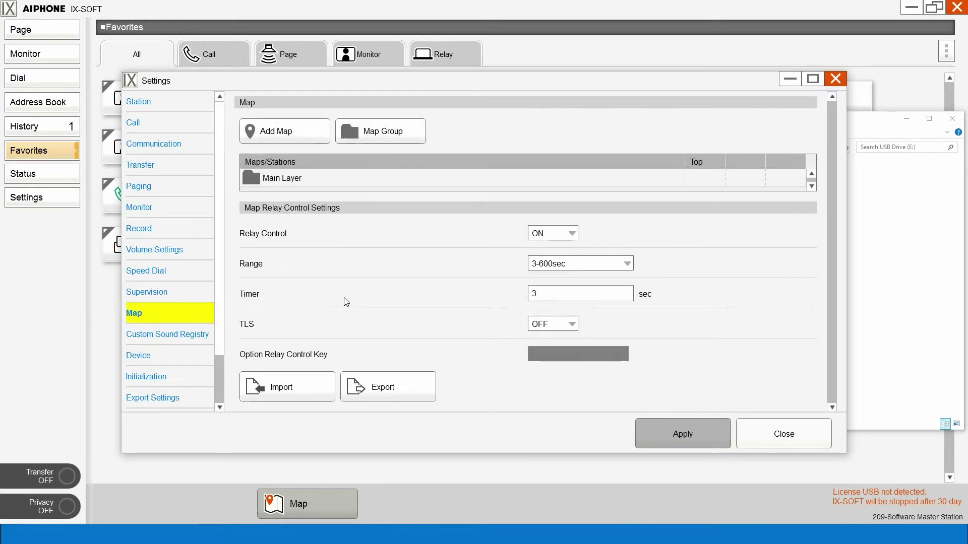
pyautogui.click(291, 140)
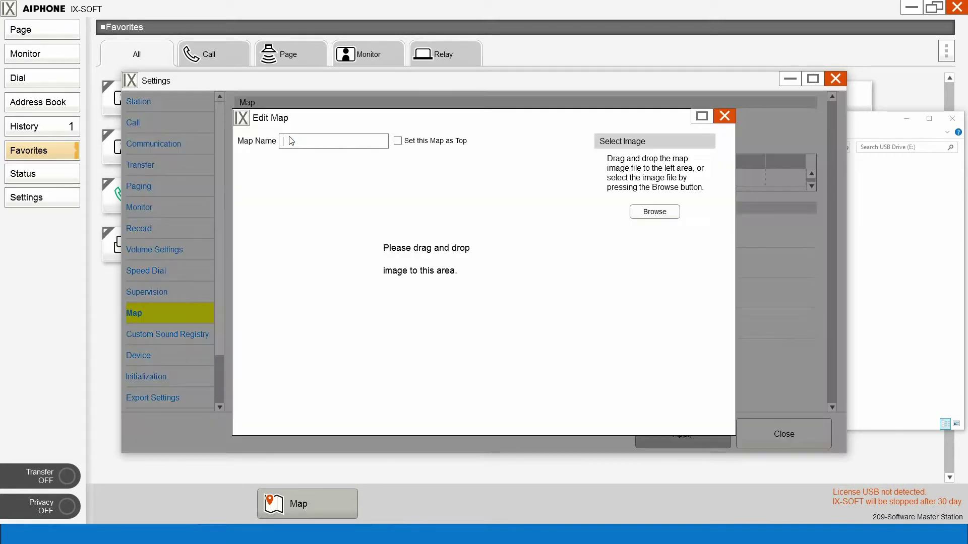
pyautogui.click(654, 212)
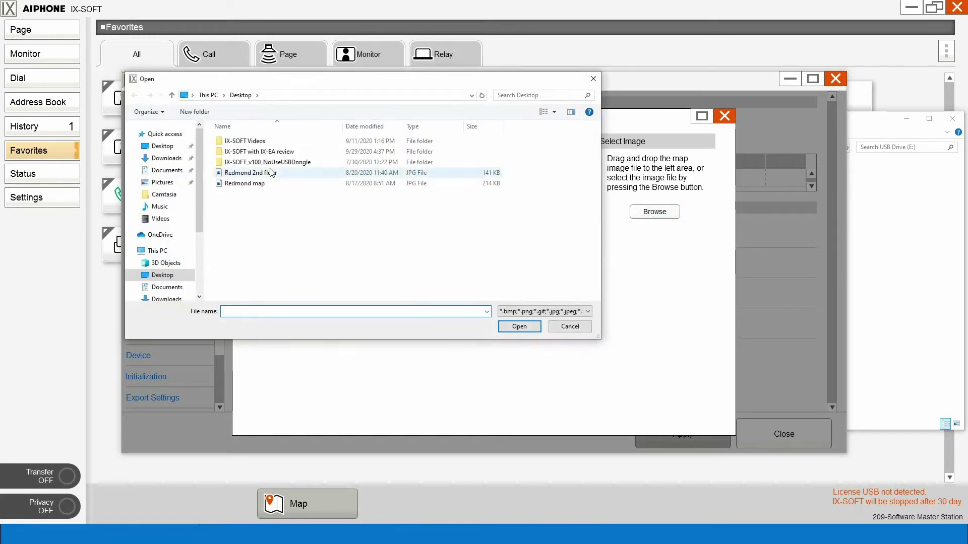
pyautogui.click(242, 184)
pyautogui.click(518, 326)
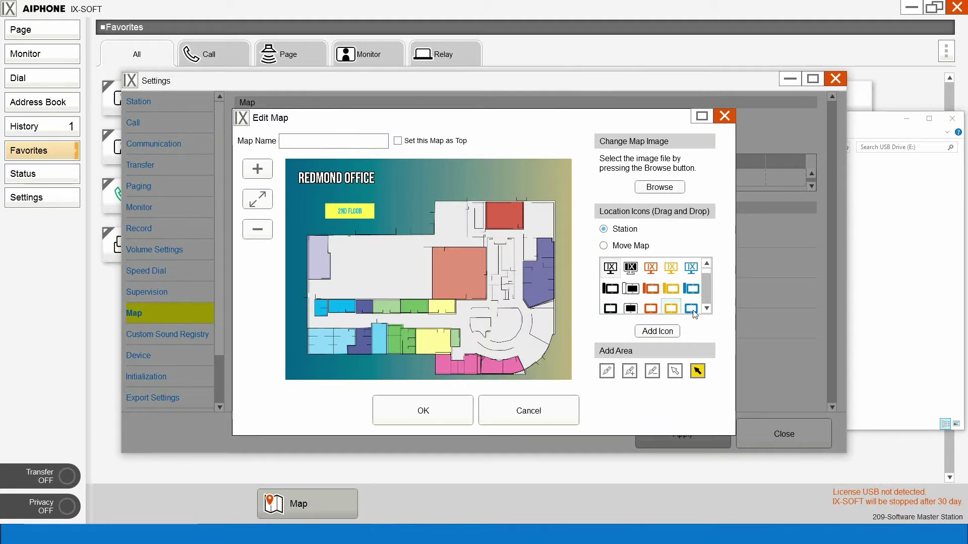
# Place a door-station icon just above the red room, assign 103 Lunch Room Door, and apply it.
pyautogui.click(707, 309)
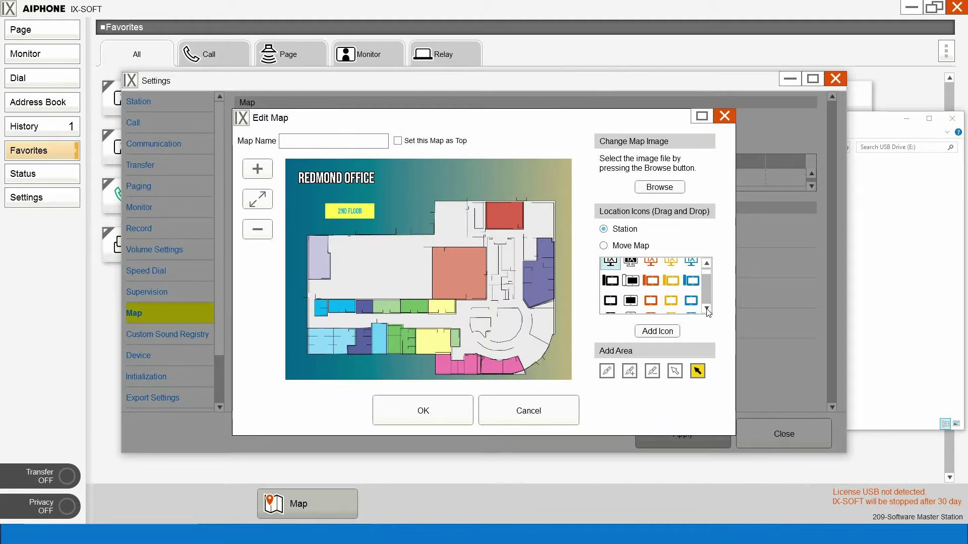
pyautogui.click(707, 309)
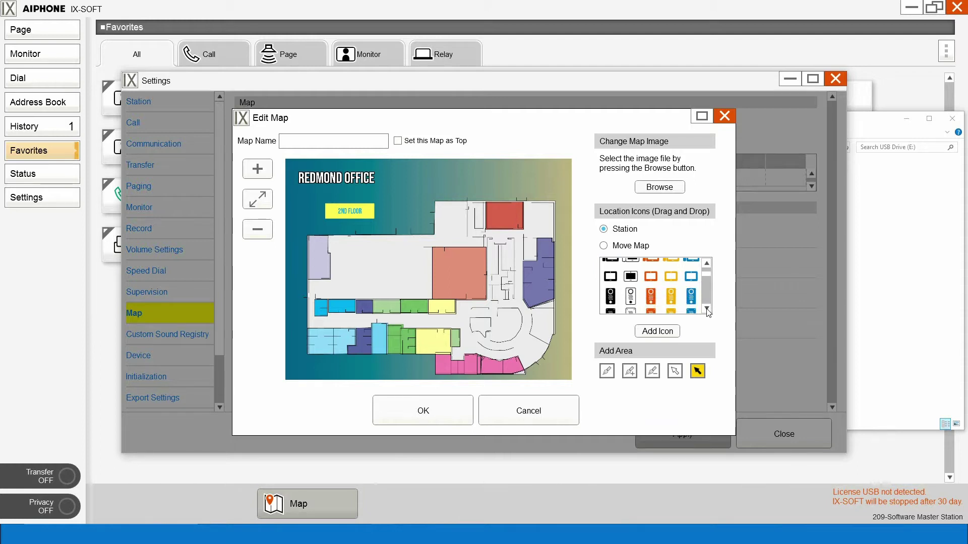
pyautogui.moveTo(693, 301); pyautogui.dragTo(522, 198)
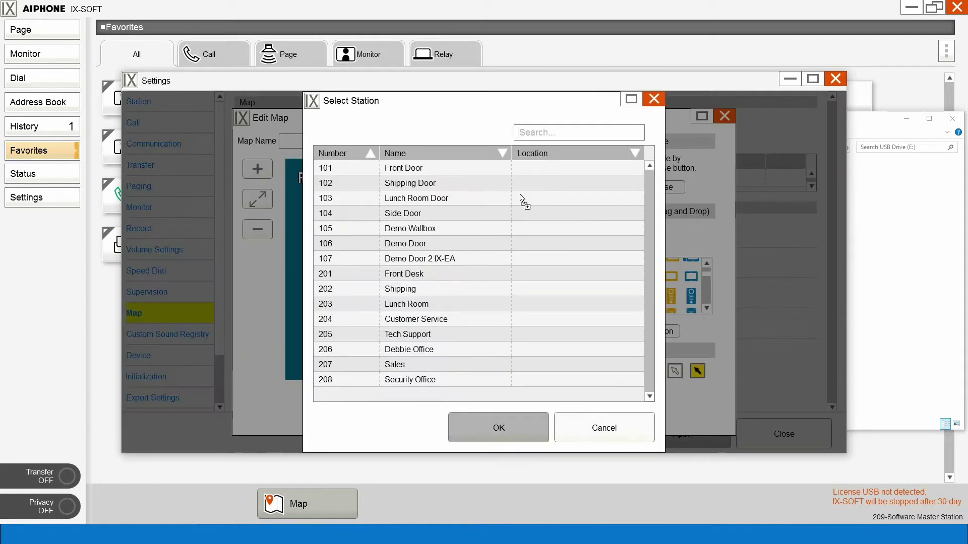
pyautogui.click(341, 197)
pyautogui.click(489, 428)
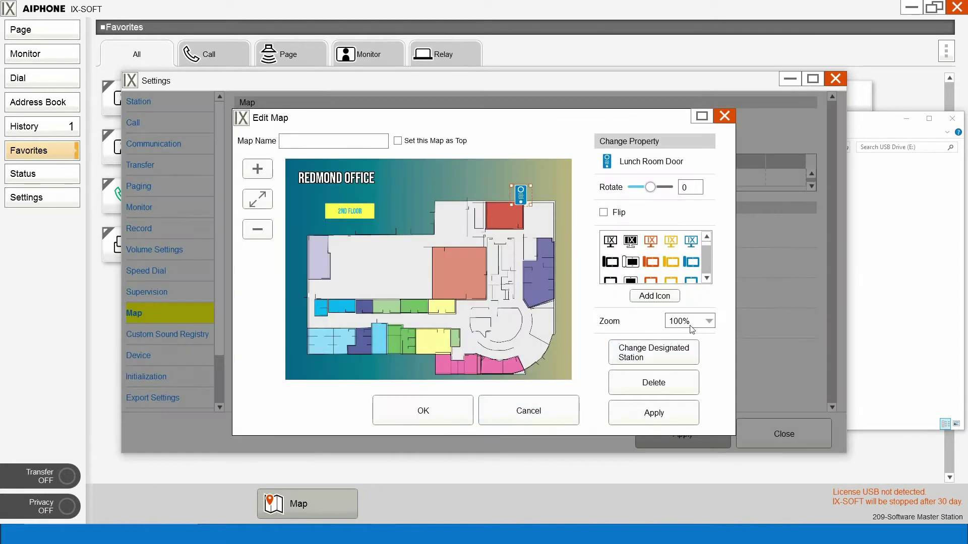
pyautogui.moveTo(521, 198); pyautogui.dragTo(523, 194)
pyautogui.click(265, 170)
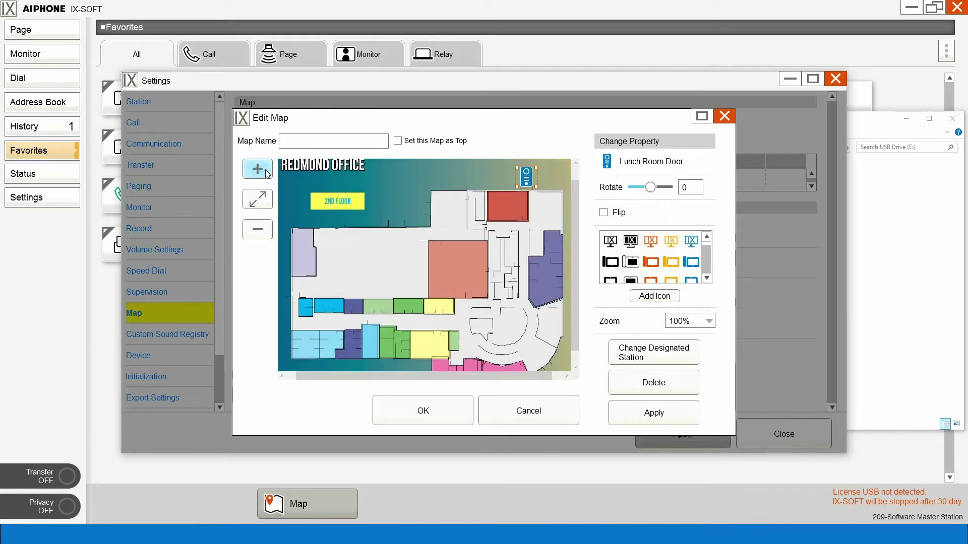
pyautogui.click(258, 230)
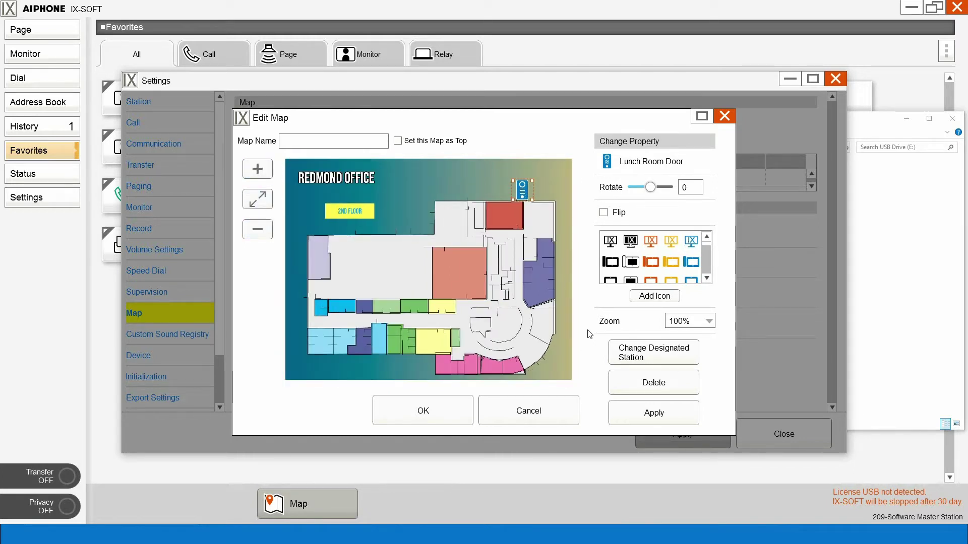
pyautogui.click(648, 415)
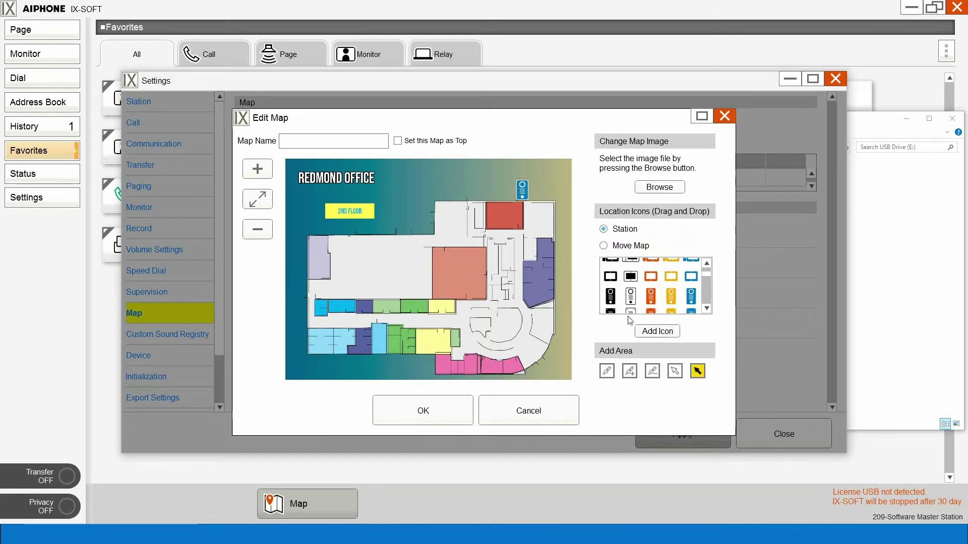
pyautogui.moveTo(684, 298); pyautogui.dragTo(352, 225)
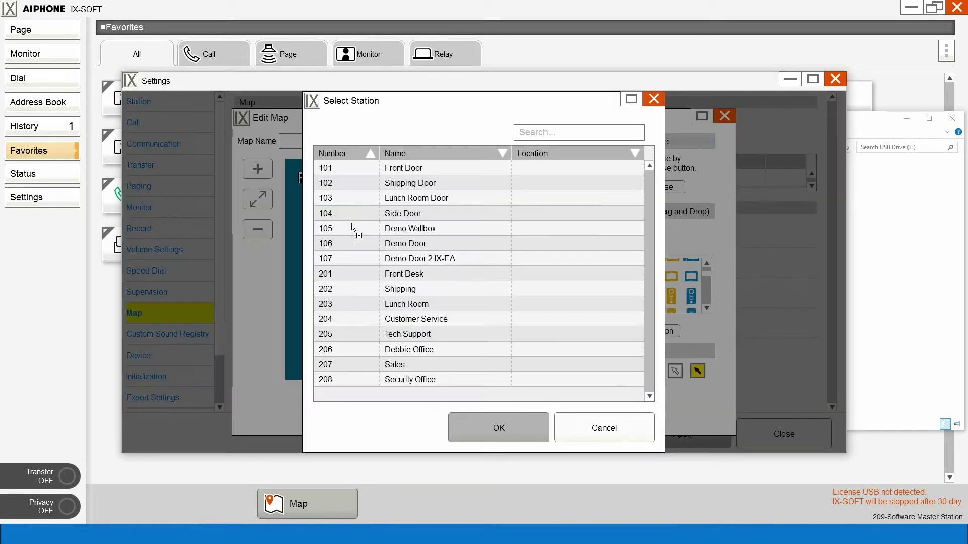
# Assign Shipping Door to the icon under the 2ND FLOOR label and apply it.
pyautogui.click(331, 183)
pyautogui.click(470, 444)
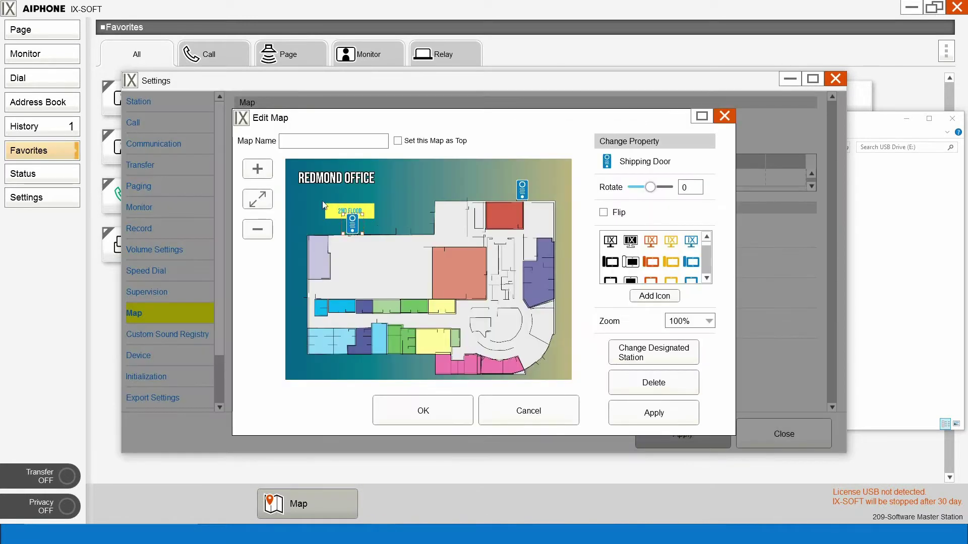
pyautogui.click(654, 413)
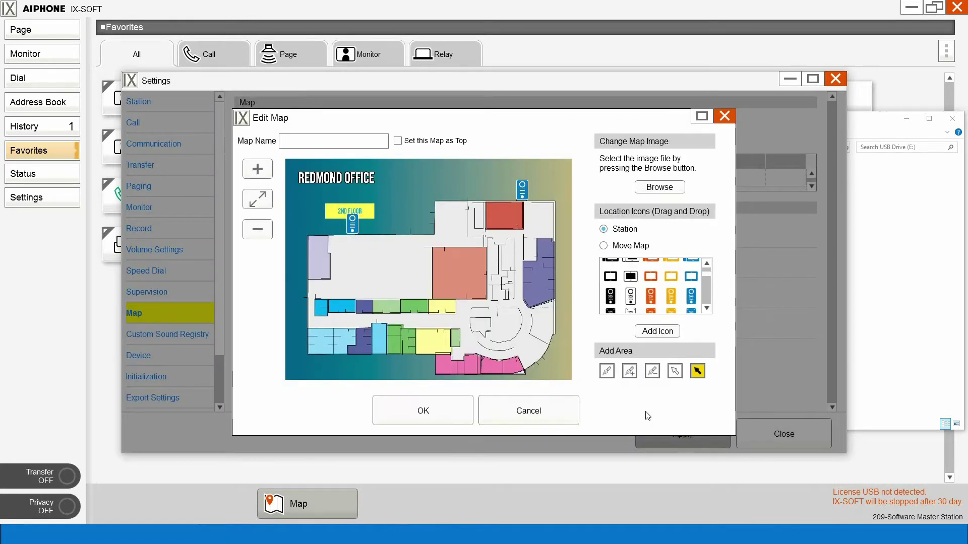
# Add a Front Door station icon at the map's bottom right.
pyautogui.moveTo(696, 302); pyautogui.dragTo(535, 365)
pyautogui.click(403, 169)
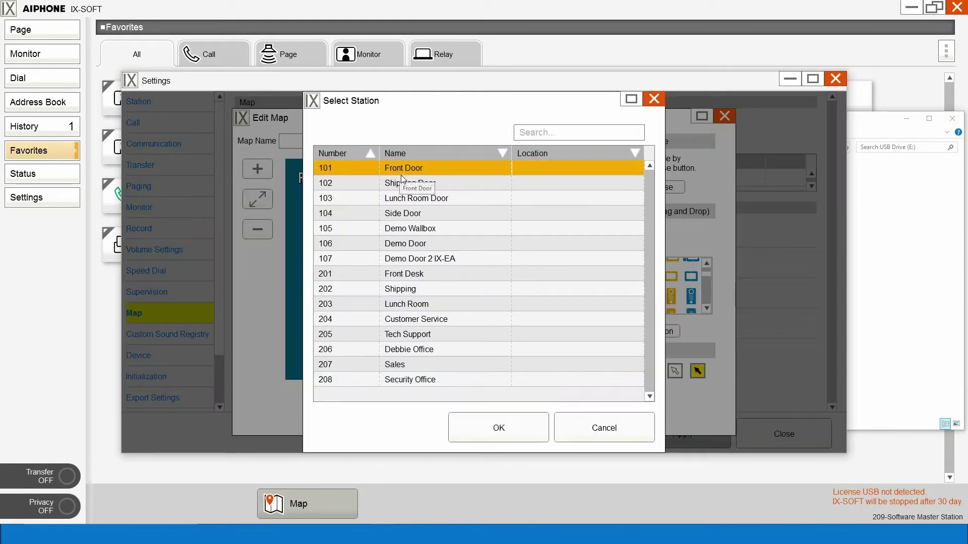
pyautogui.click(478, 424)
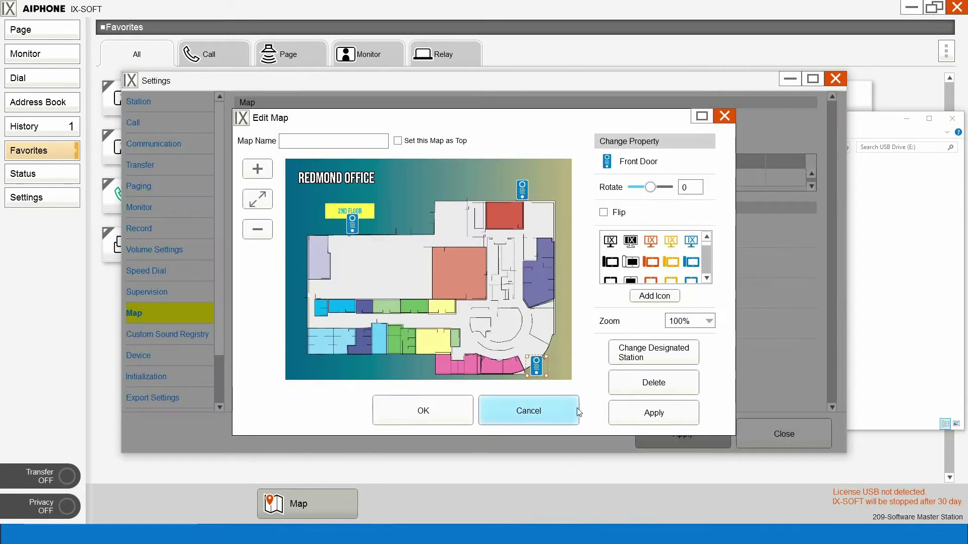
pyautogui.click(655, 424)
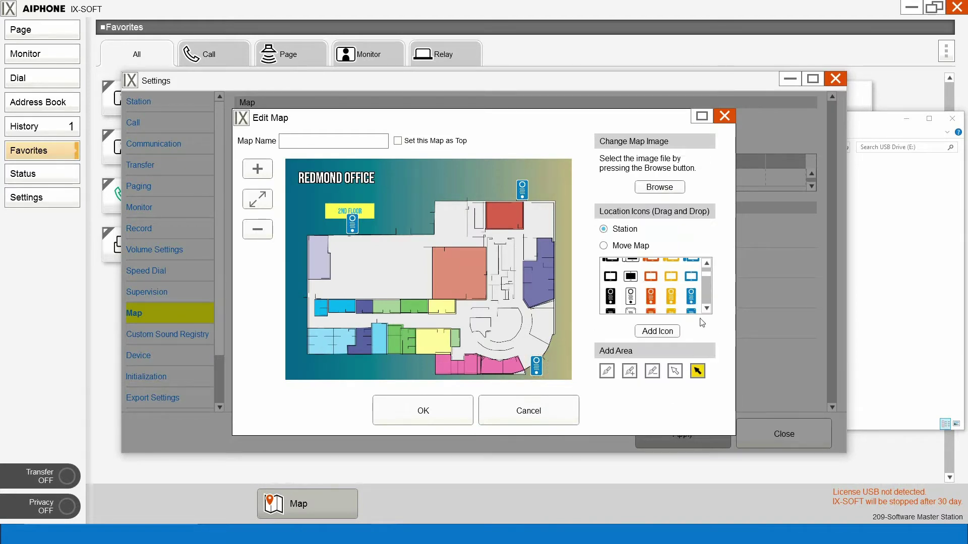
# Add a Side Door station icon on the map's left edge, nudged slightly left.
pyautogui.moveTo(691, 297); pyautogui.dragTo(306, 277)
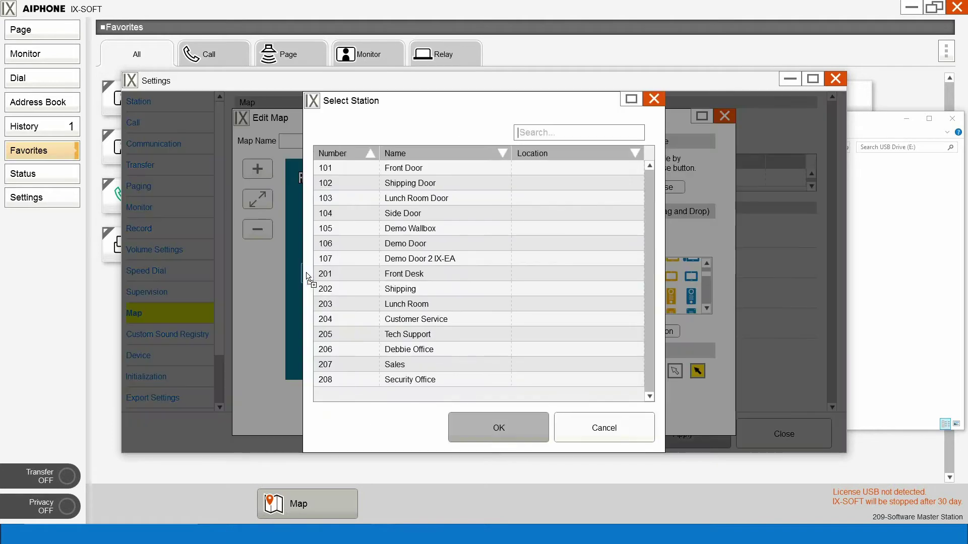
pyautogui.click(407, 218)
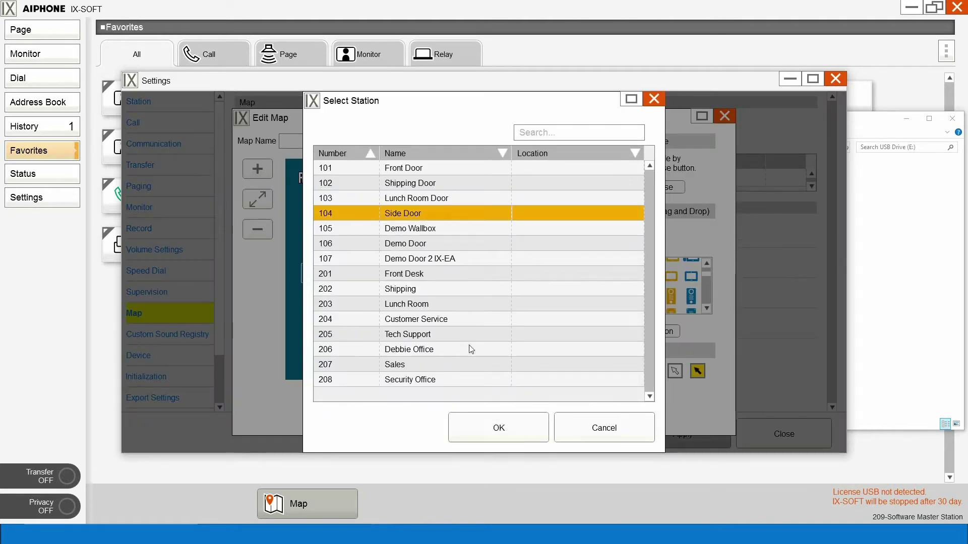
pyautogui.click(494, 427)
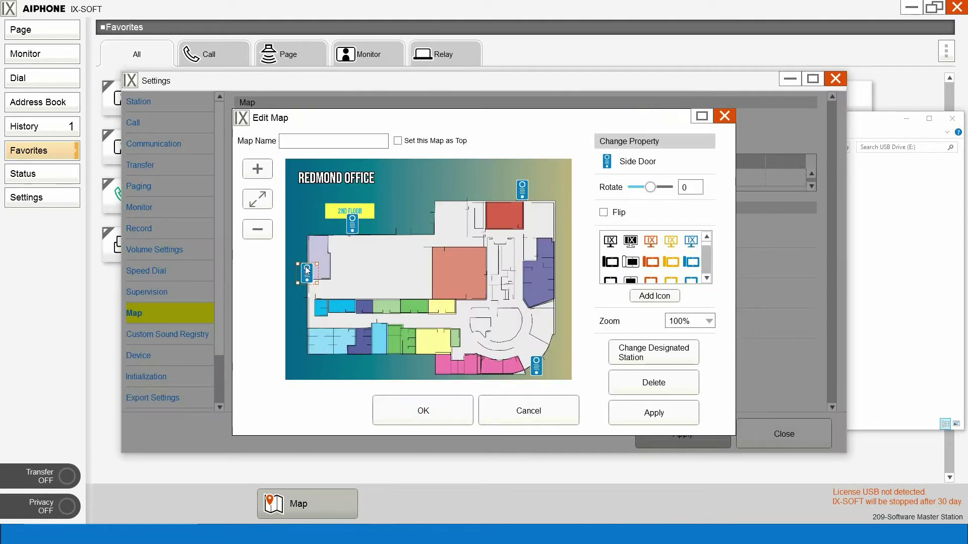
pyautogui.moveTo(308, 277); pyautogui.dragTo(300, 279)
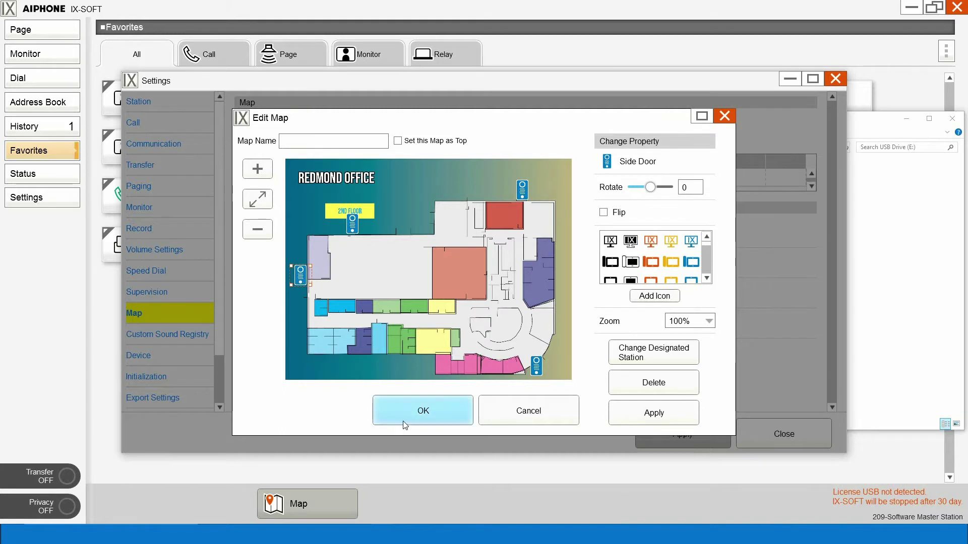
pyautogui.click(650, 412)
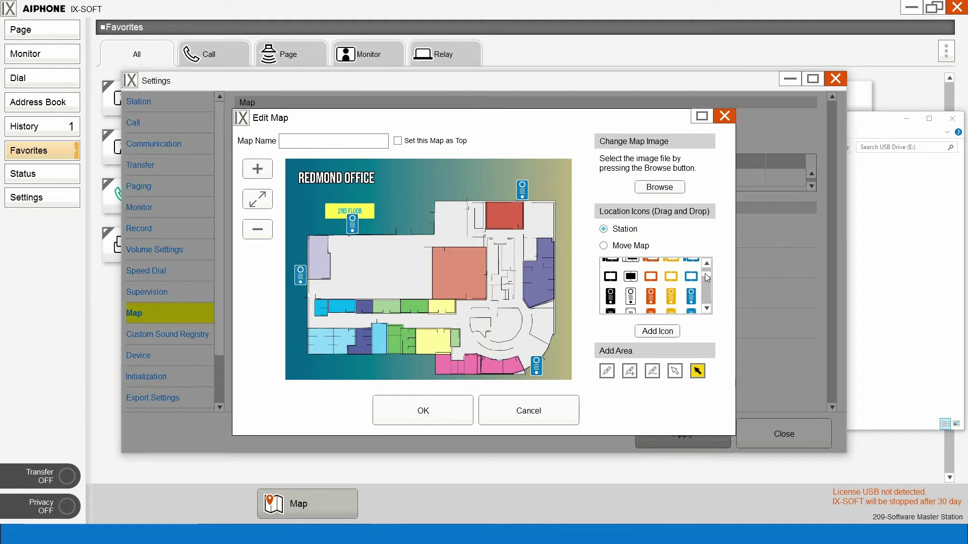
# Add Sales and Tech Support station icons to the lower part of the map.
pyautogui.moveTo(694, 280); pyautogui.dragTo(454, 341)
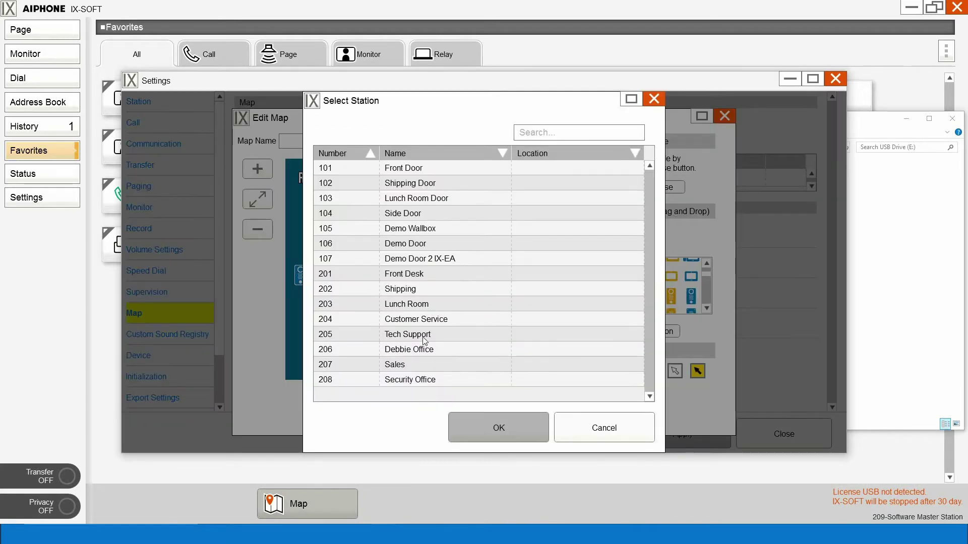
pyautogui.click(414, 365)
pyautogui.click(486, 423)
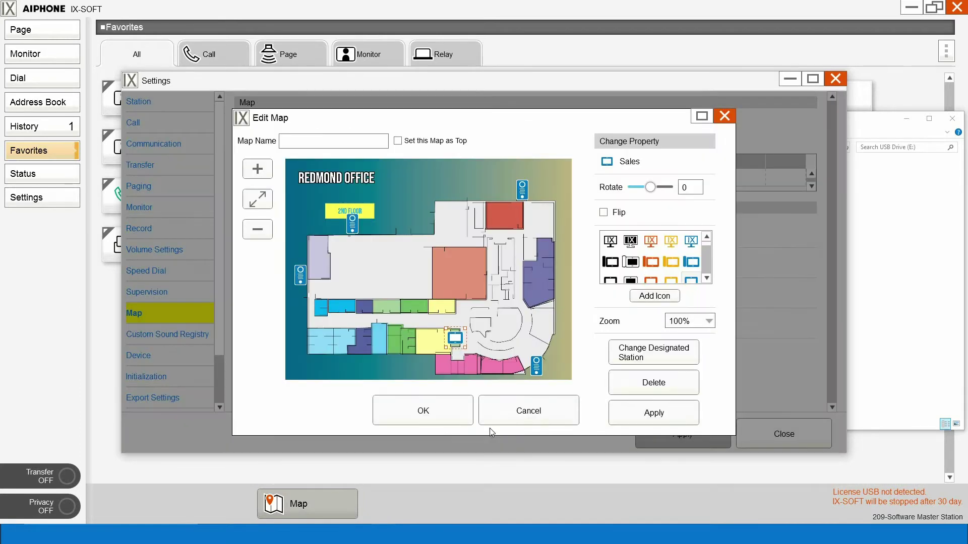
pyautogui.click(665, 414)
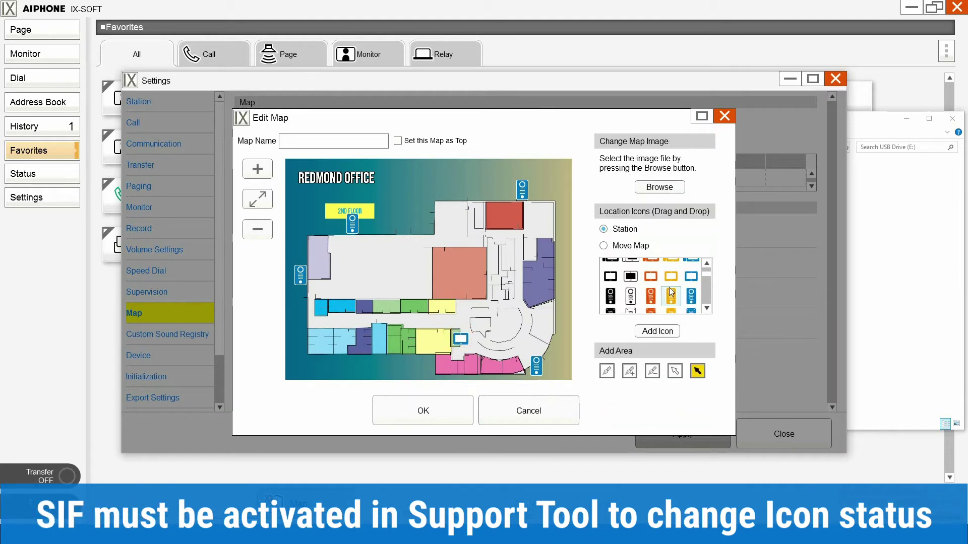
pyautogui.moveTo(561, 339); pyautogui.dragTo(329, 350)
pyautogui.click(395, 334)
pyautogui.click(481, 423)
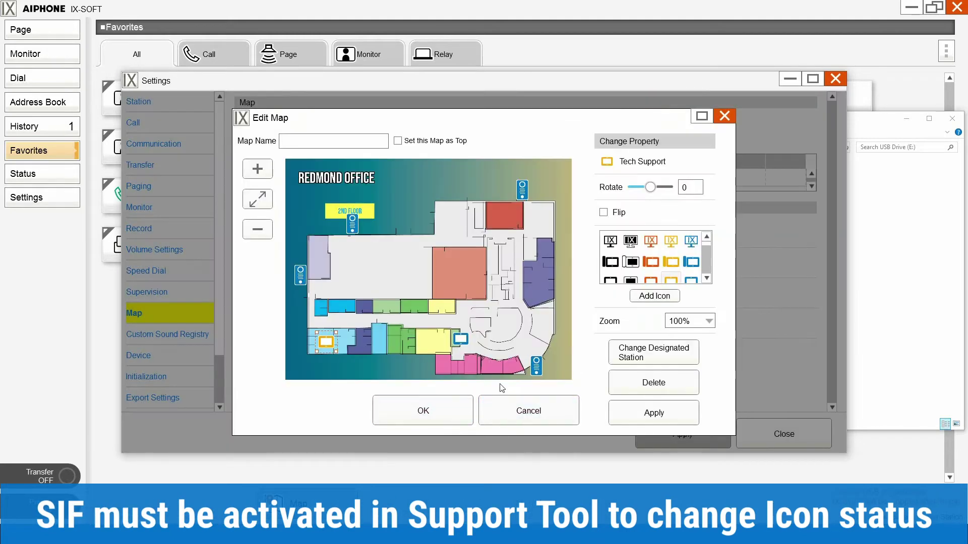
pyautogui.click(671, 416)
# Add a Customer Service station icon in the map's lower area and apply it.
pyautogui.moveTo(659, 286); pyautogui.dragTo(396, 343)
pyautogui.click(408, 385)
pyautogui.click(482, 424)
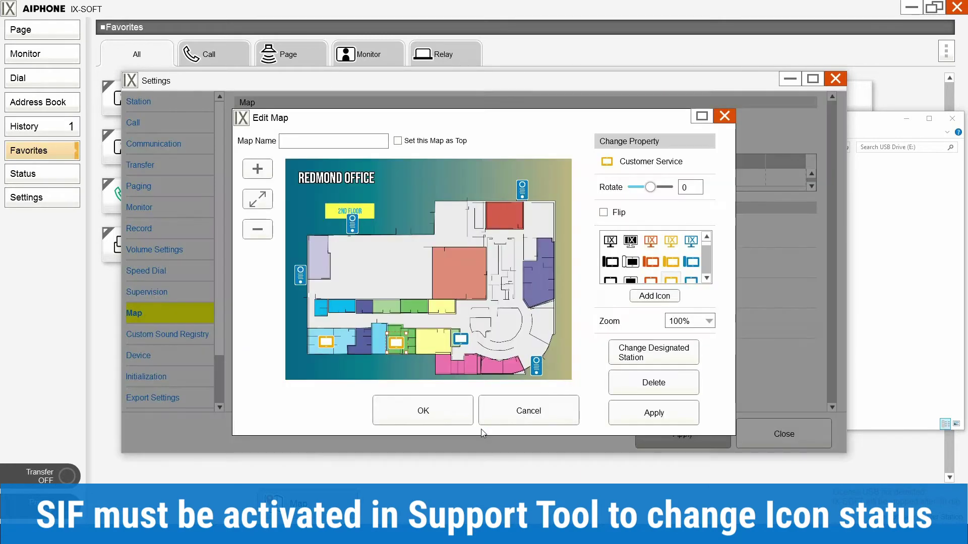
pyautogui.click(673, 414)
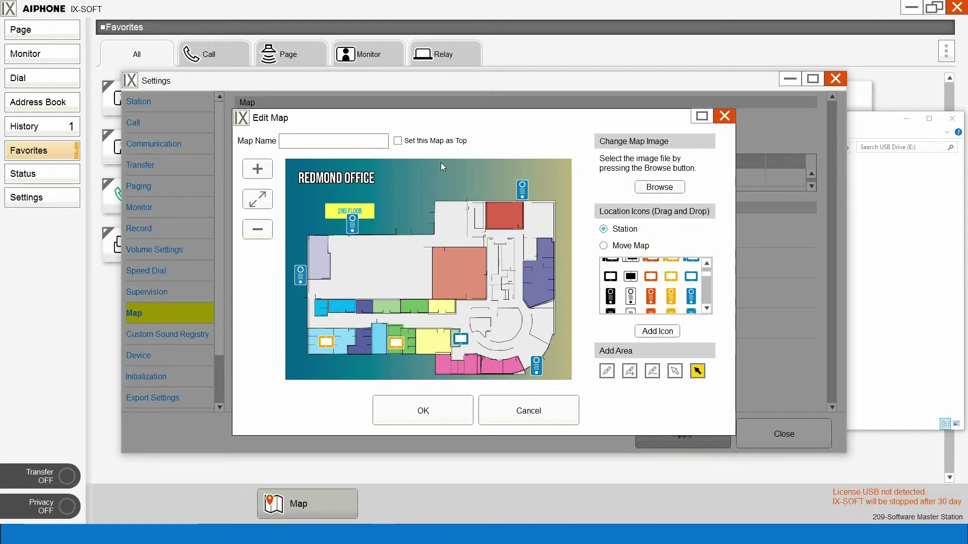
pyautogui.click(350, 139)
# Name the map 'Redmond Office' and save it with OK.
pyautogui.write('Redmond Office')
pyautogui.click(422, 421)
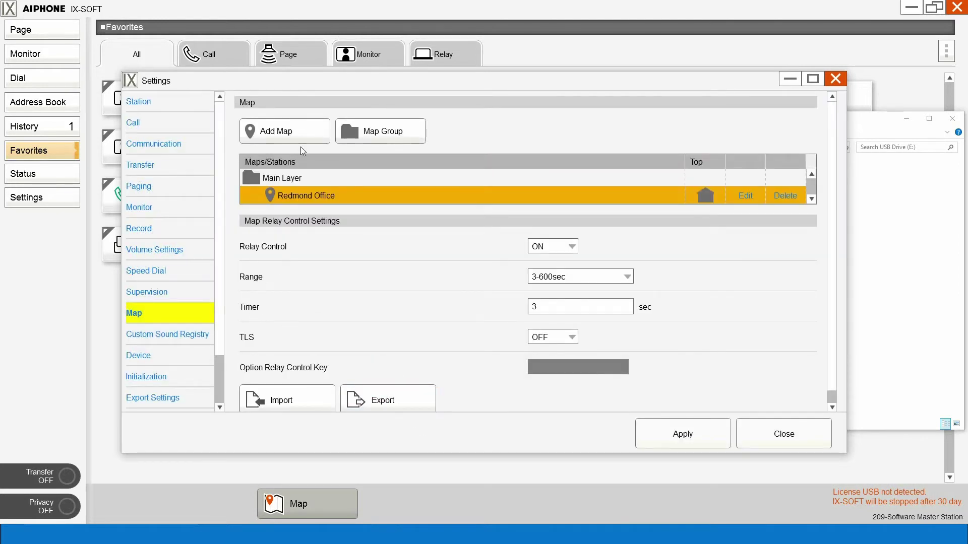
# Add a map named '2nd Floor' using the Redmond 2nd floor image as background.
pyautogui.click(282, 139)
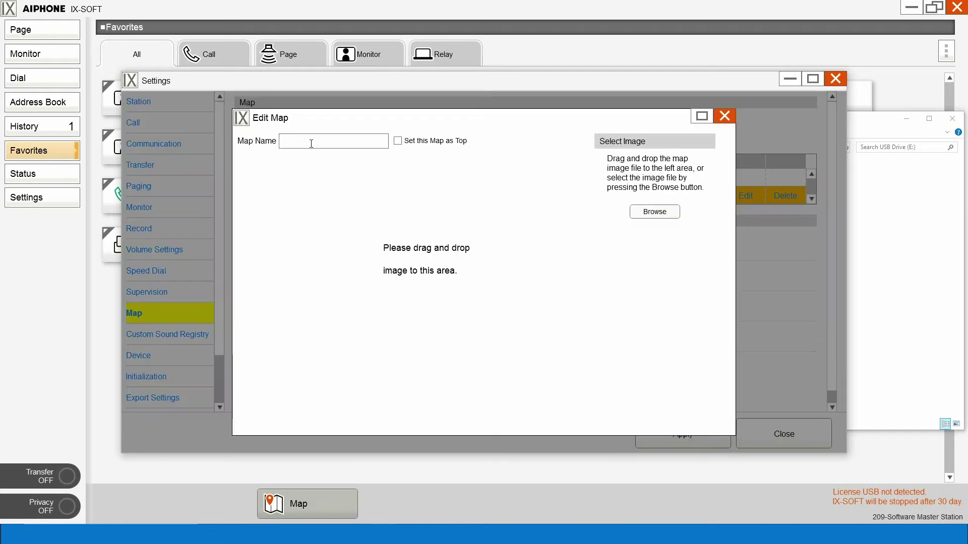
pyautogui.write('2nf')
pyautogui.write(' Floor')
pyautogui.click(652, 216)
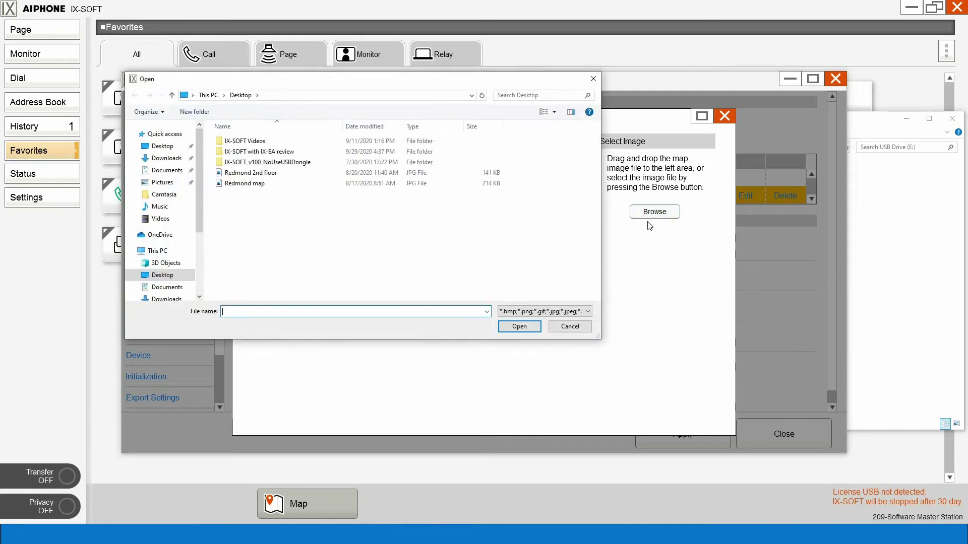
pyautogui.click(230, 174)
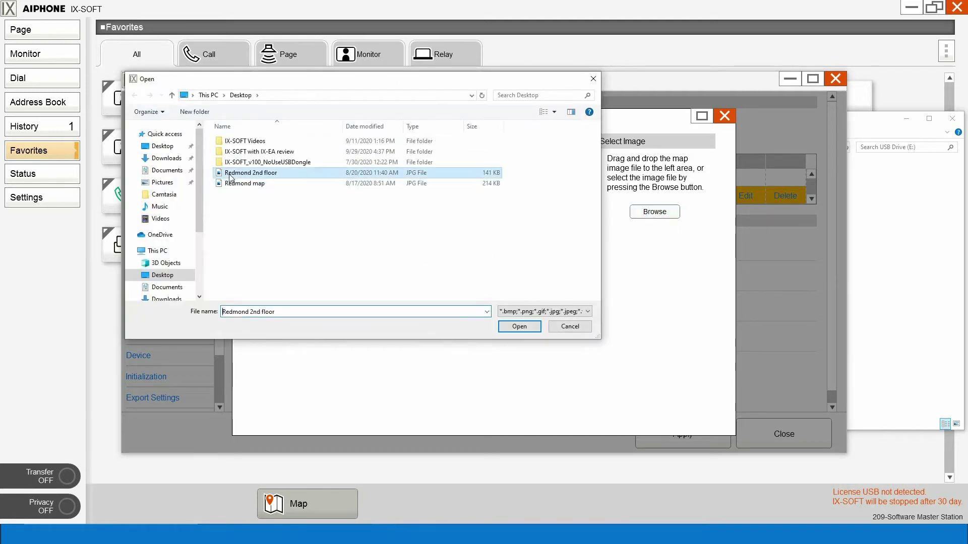
pyautogui.click(516, 325)
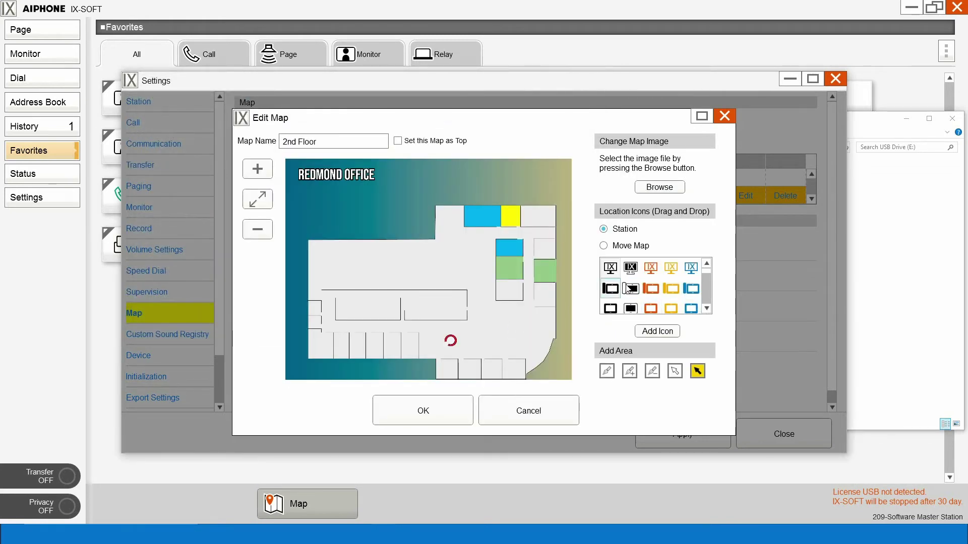
# Place a Security Office station icon on the 2nd Floor map.
pyautogui.moveTo(691, 295); pyautogui.dragTo(448, 338)
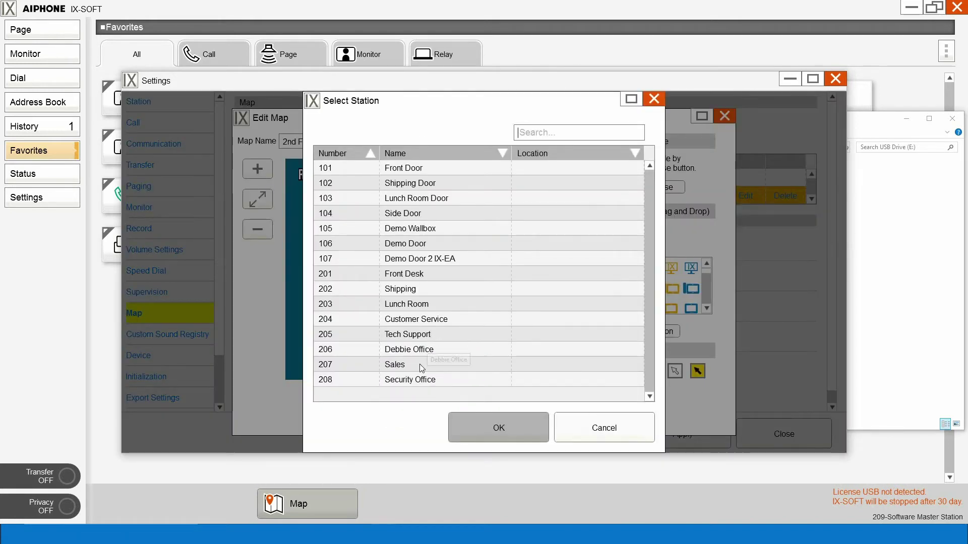
pyautogui.click(404, 382)
pyautogui.click(487, 431)
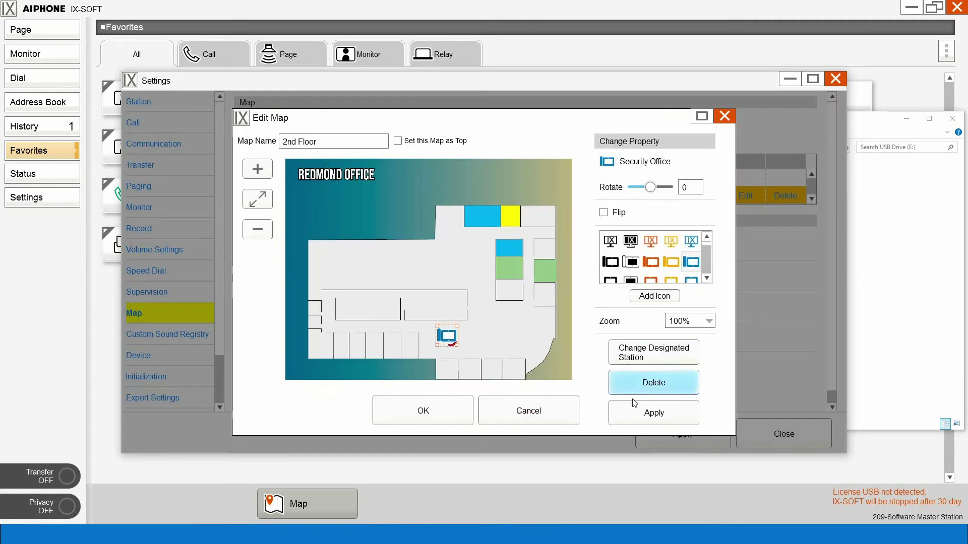
pyautogui.click(654, 414)
# Add a Demo Wallbox station icon and make it blue.
pyautogui.scroll(-2, 651, 299)
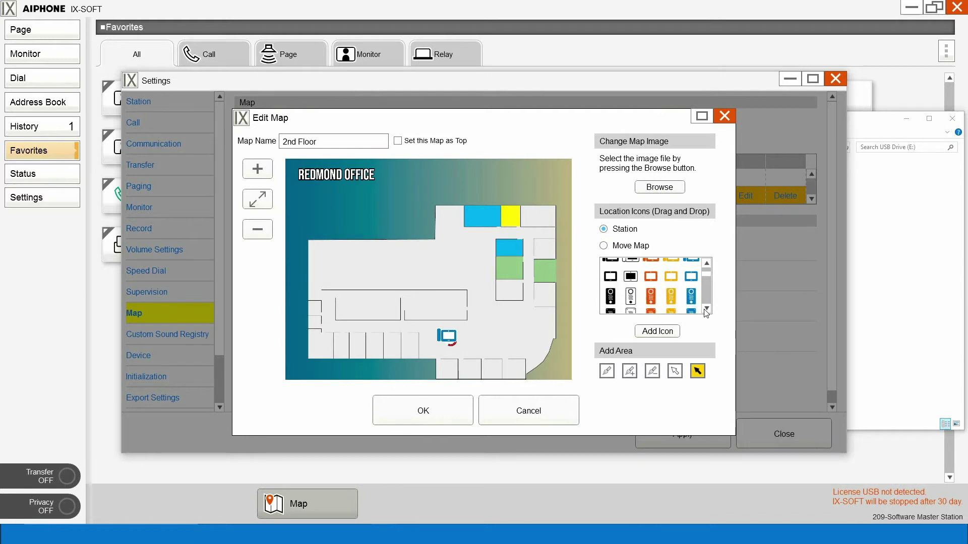
pyautogui.moveTo(650, 295); pyautogui.dragTo(496, 360)
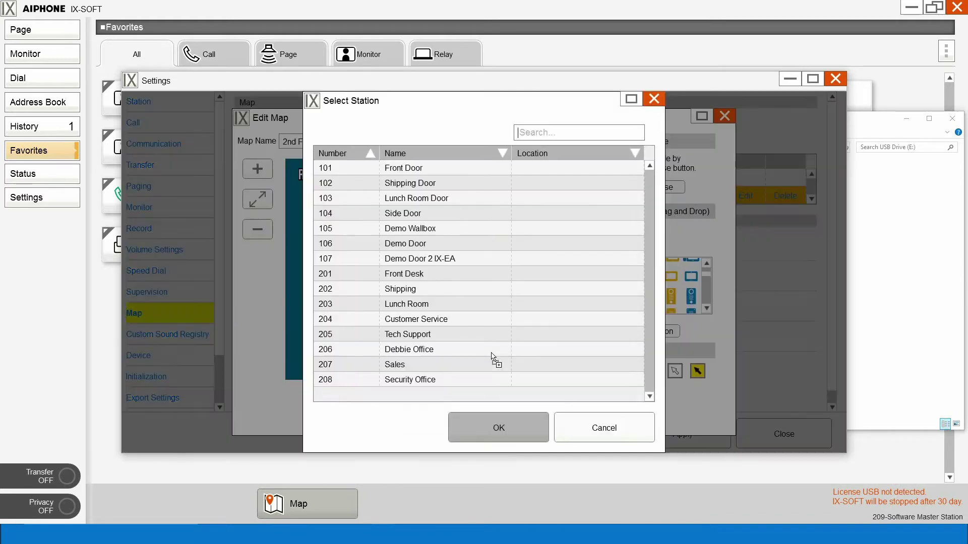
pyautogui.click(399, 220)
pyautogui.click(401, 229)
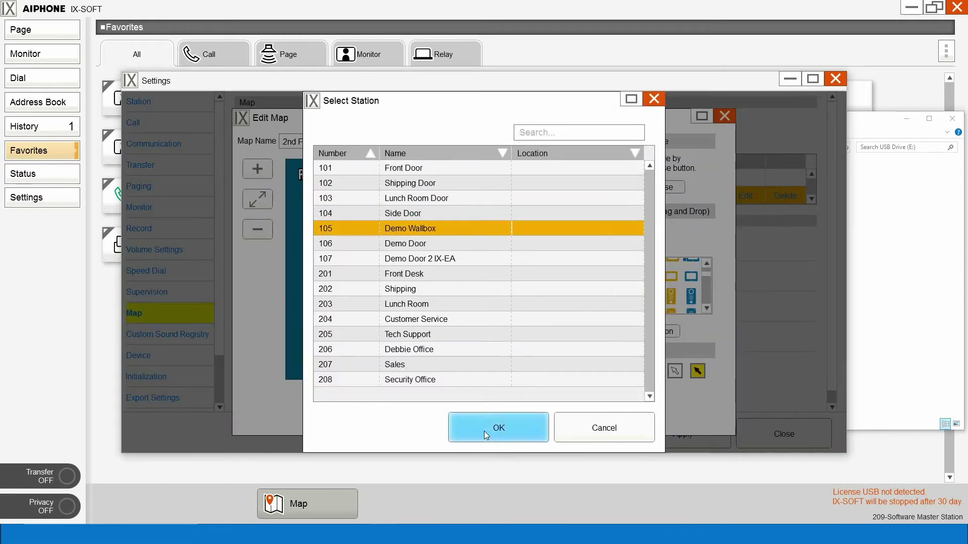
pyautogui.click(484, 431)
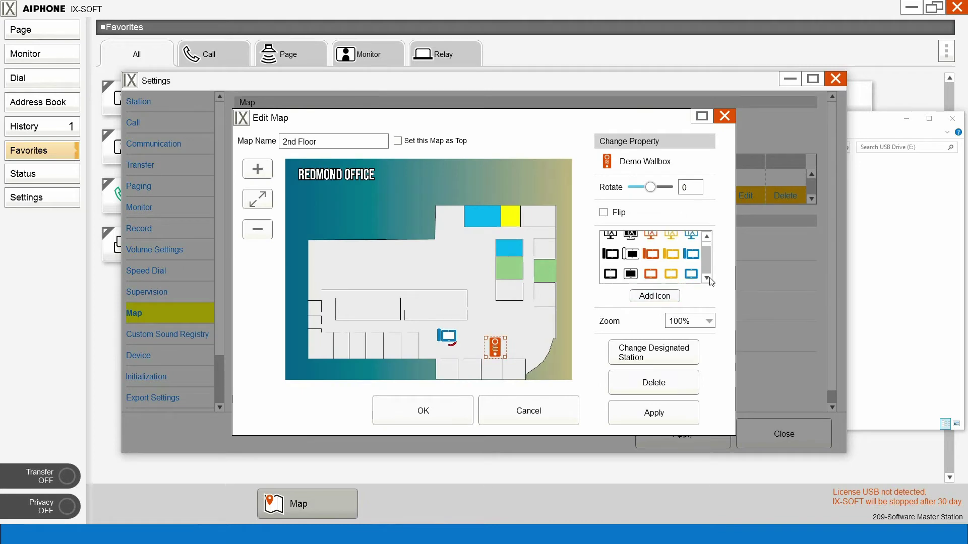
pyautogui.click(691, 269)
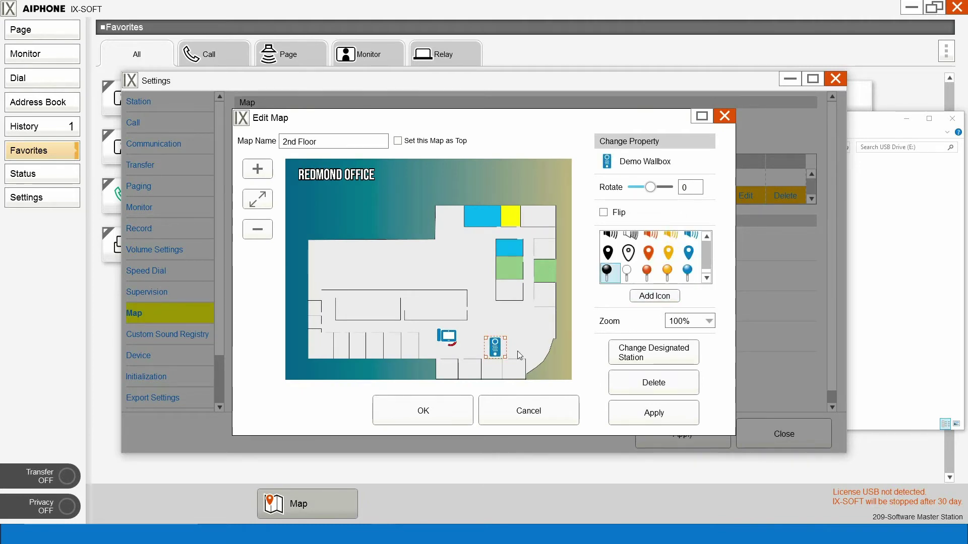
pyautogui.click(654, 413)
# Add Demo Door and Demo Door 2 IX-EA station icons, then save the 2nd Floor map.
pyautogui.moveTo(692, 297); pyautogui.dragTo(487, 353)
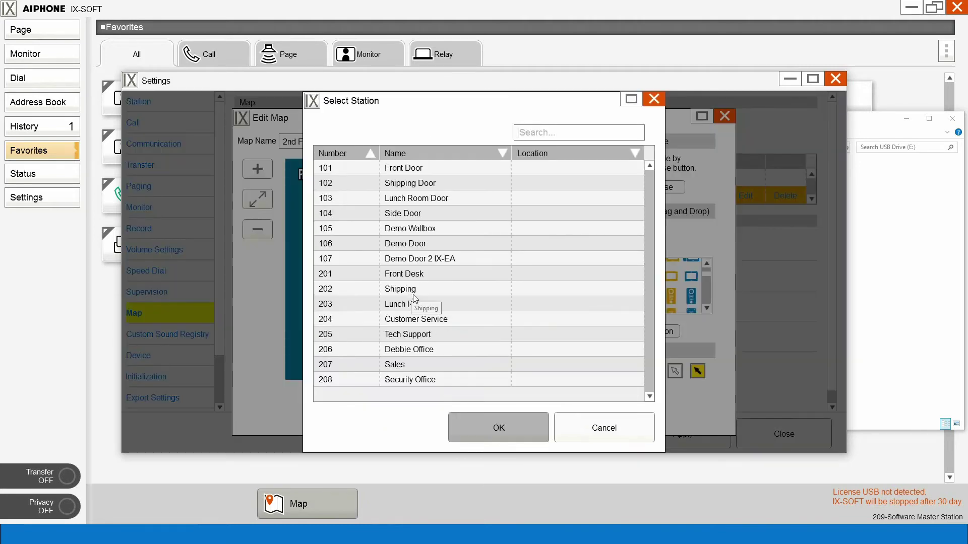
pyautogui.click(404, 244)
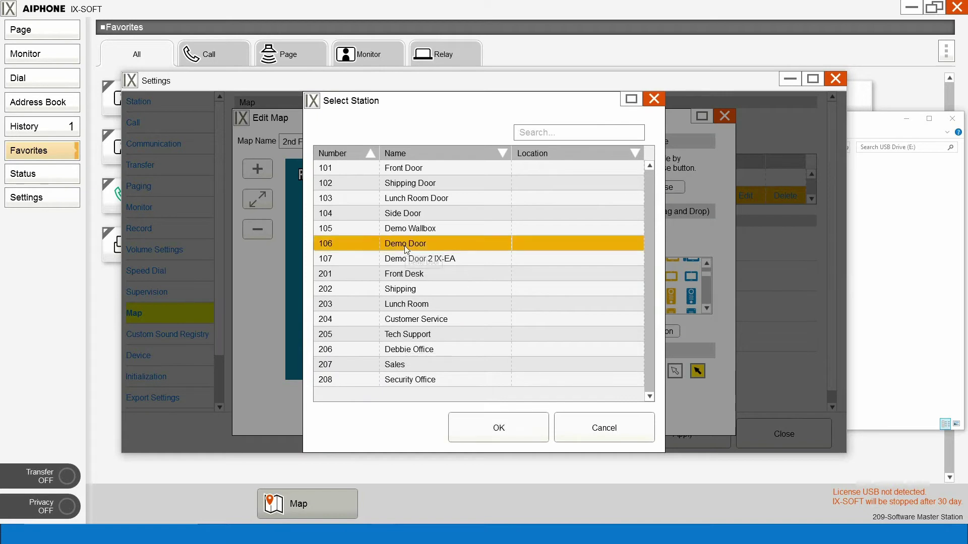
pyautogui.click(510, 428)
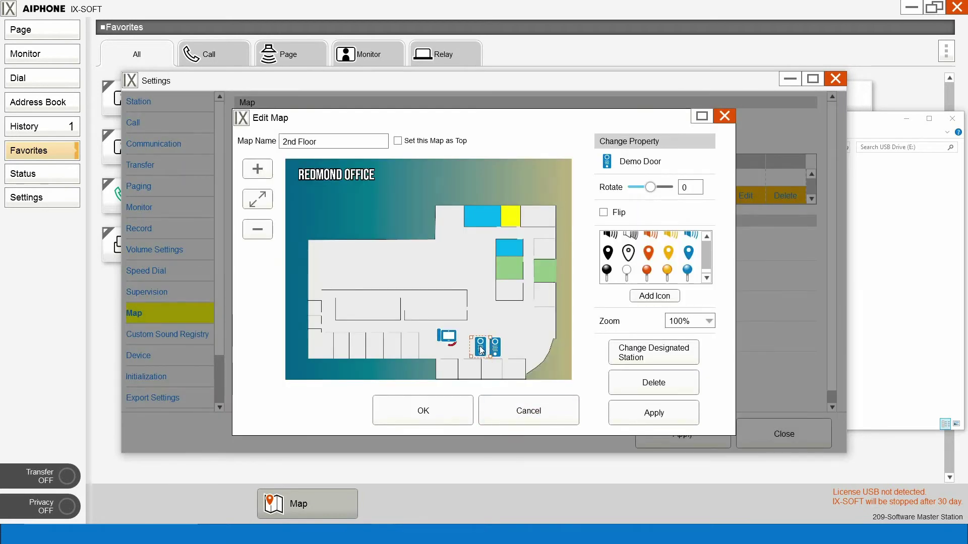
pyautogui.click(671, 413)
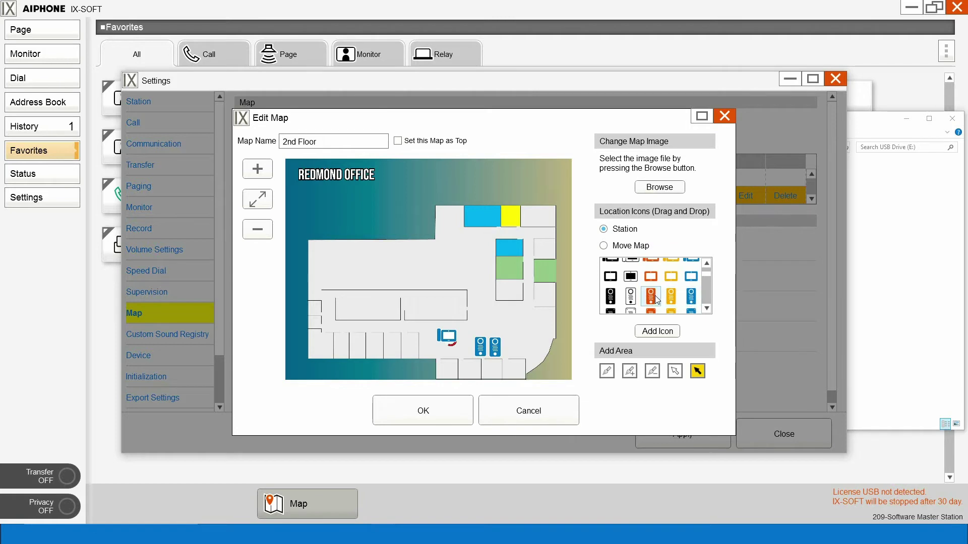
pyautogui.moveTo(691, 296); pyautogui.dragTo(471, 351)
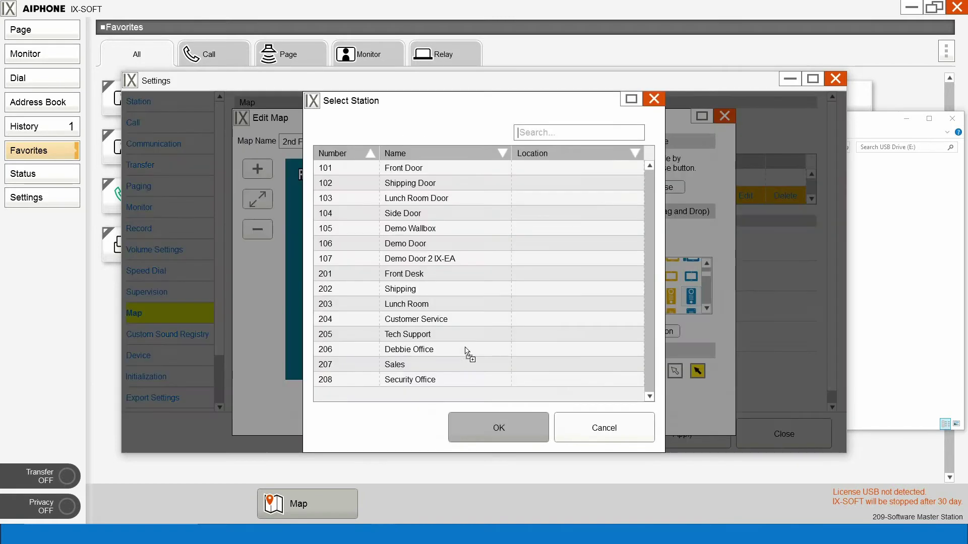
pyautogui.click(422, 258)
pyautogui.click(485, 432)
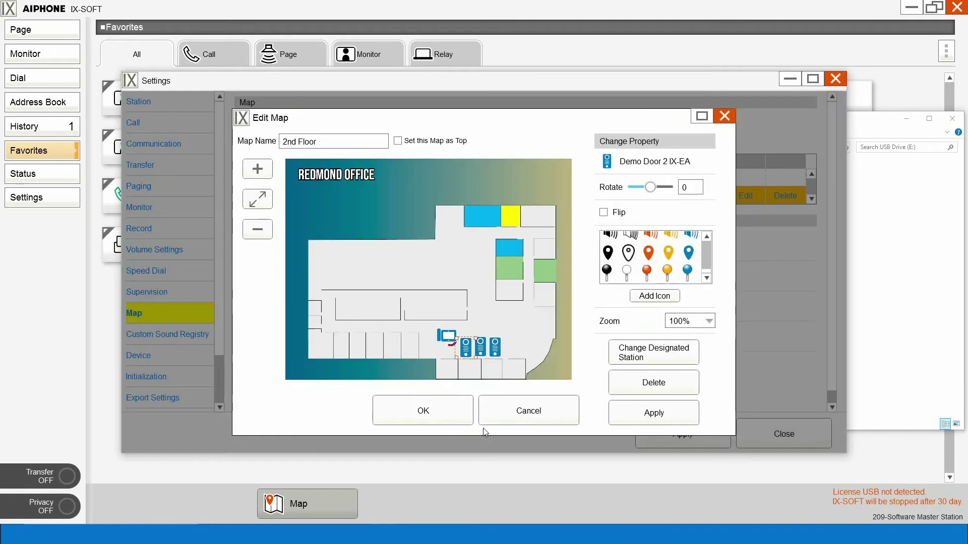
pyautogui.click(626, 415)
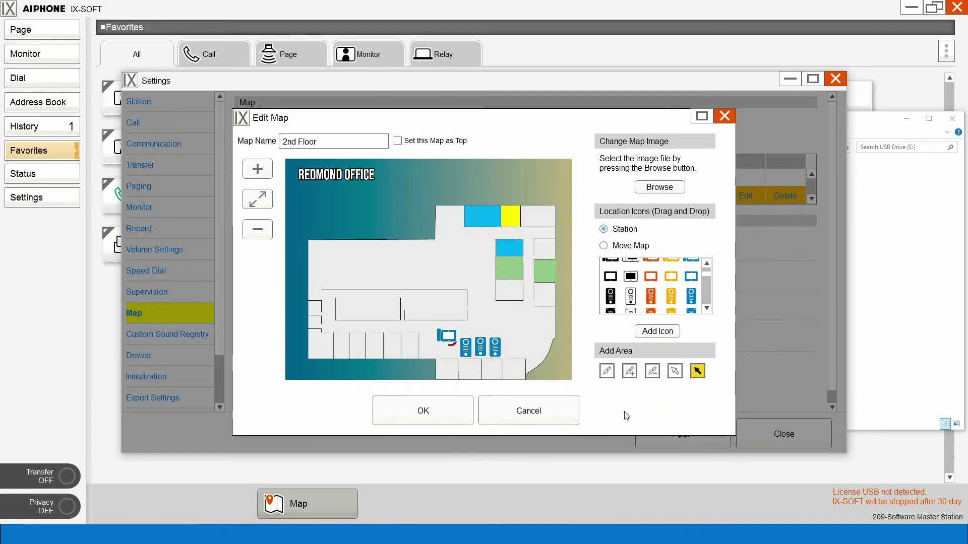
pyautogui.click(452, 411)
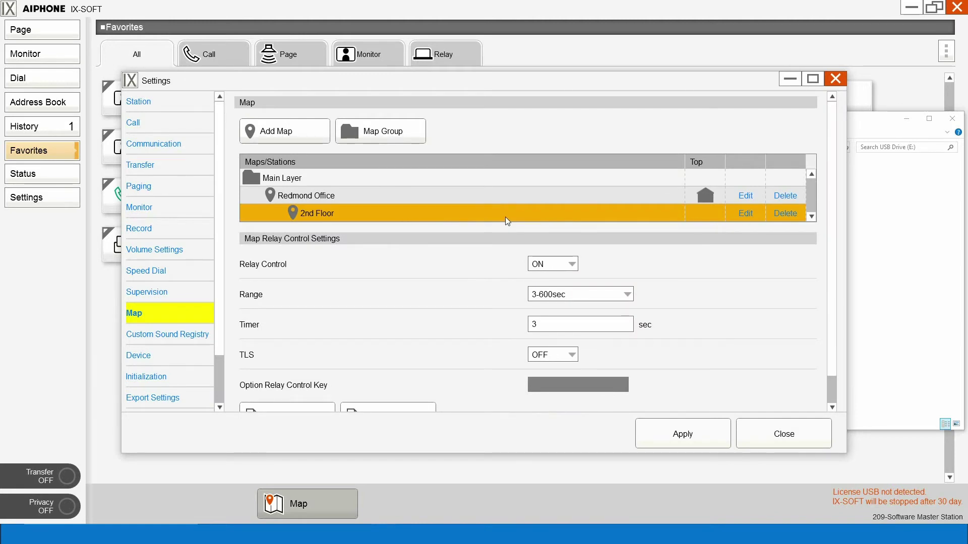
# Reopen Redmond Office, shift Shipping Door off the 2ND FLOOR label, and start an area outline.
pyautogui.click(537, 194)
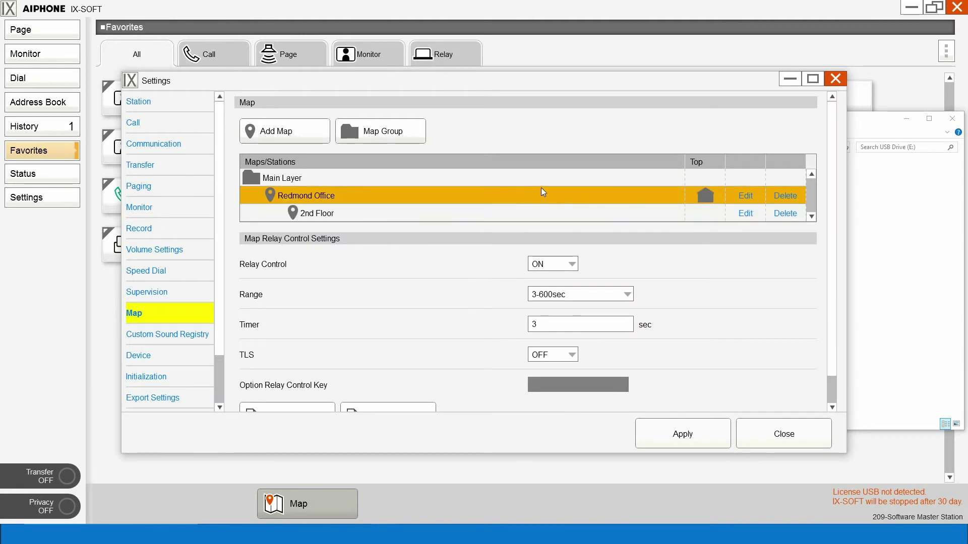
pyautogui.click(745, 197)
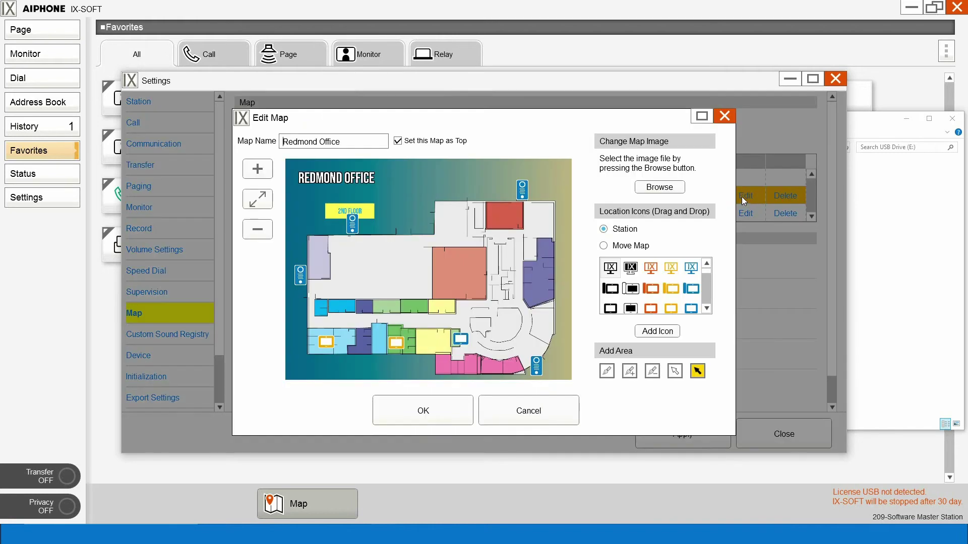
pyautogui.click(353, 226)
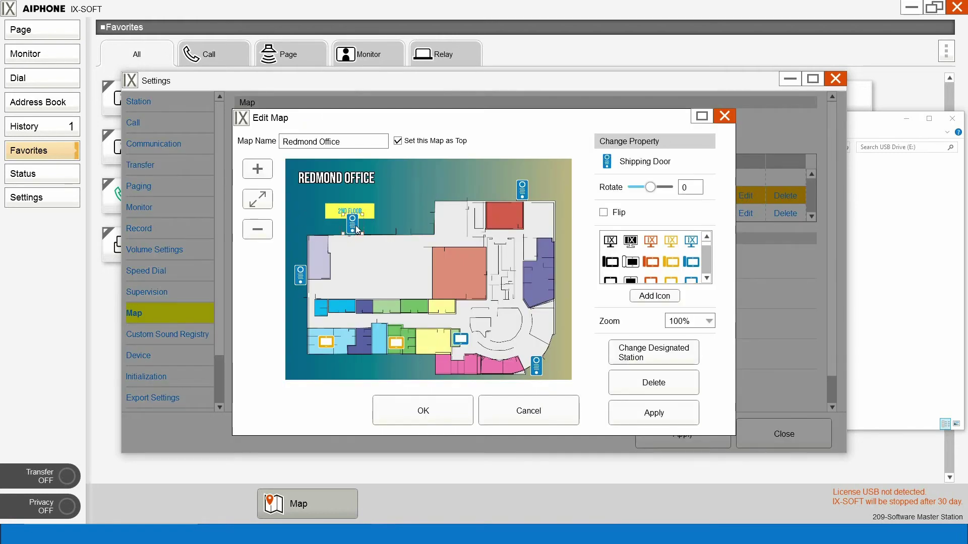
pyautogui.moveTo(351, 224); pyautogui.dragTo(359, 237)
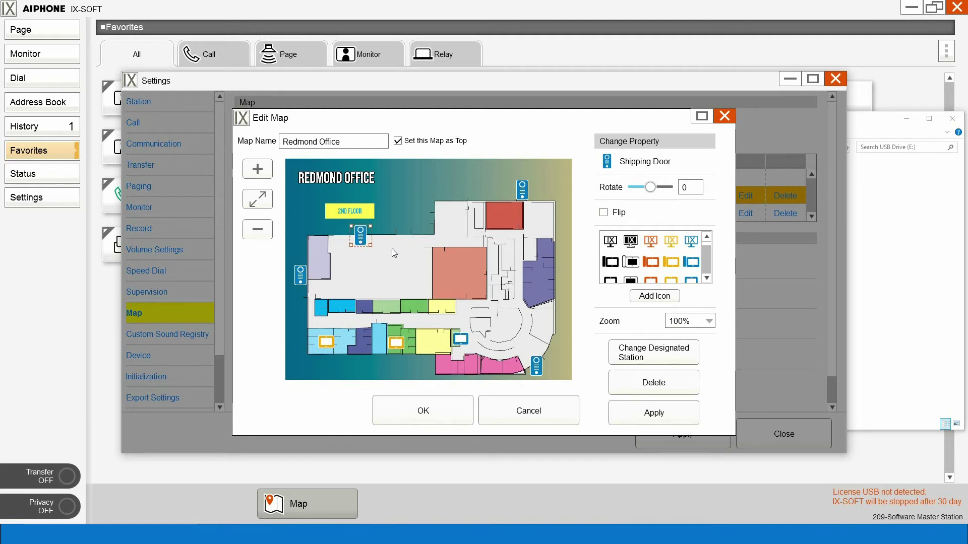
pyautogui.click(410, 212)
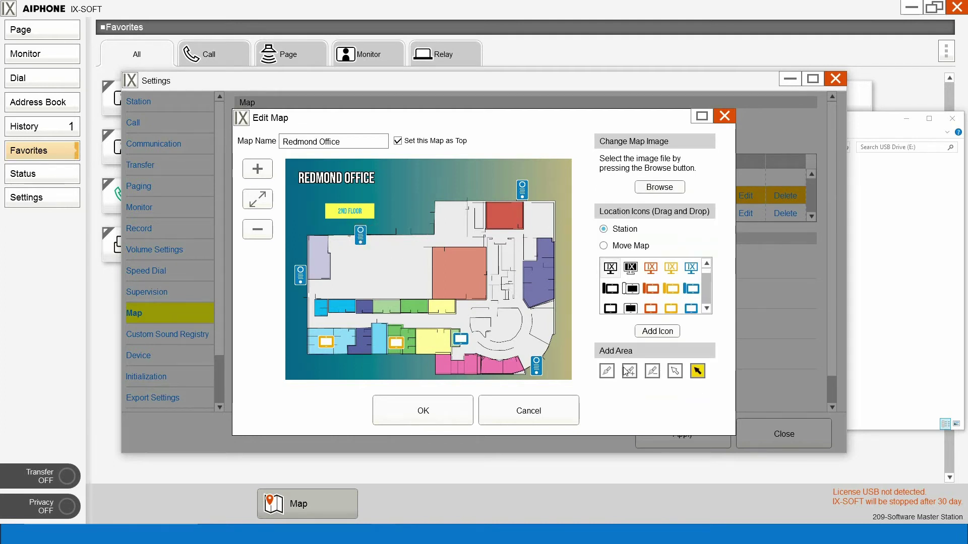
pyautogui.click(607, 372)
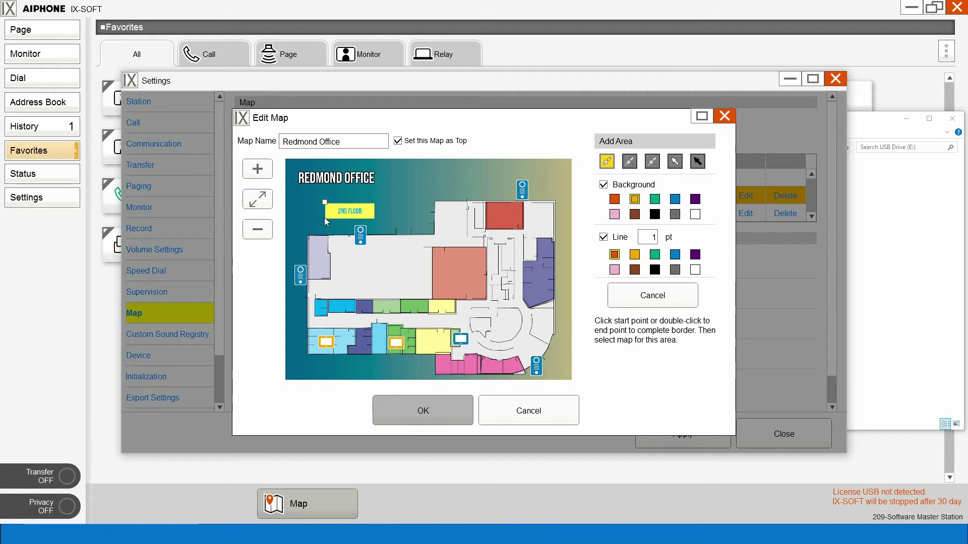
# Outline the 2ND FLOOR label as an area linked to the 2nd Floor map.
pyautogui.click(374, 219)
pyautogui.doubleClick(374, 203)
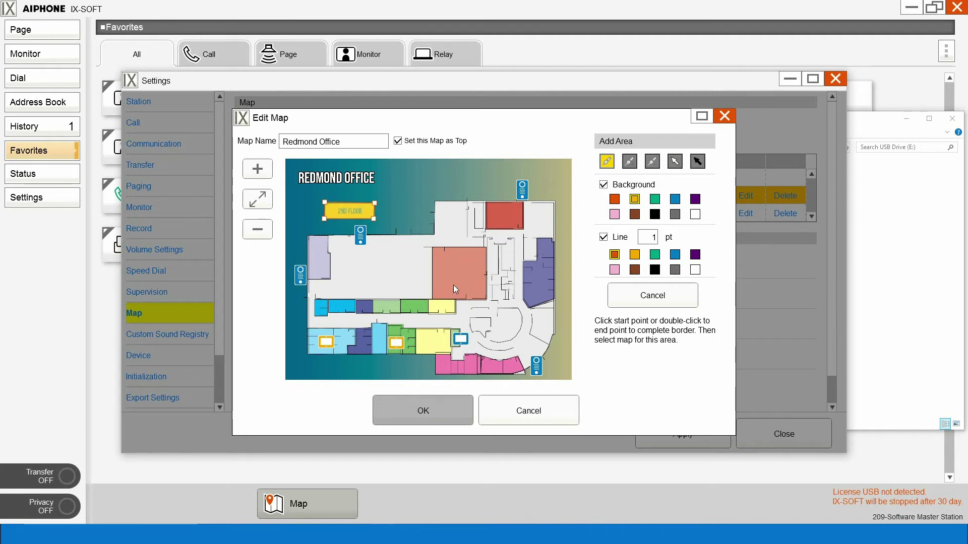
pyautogui.click(326, 202)
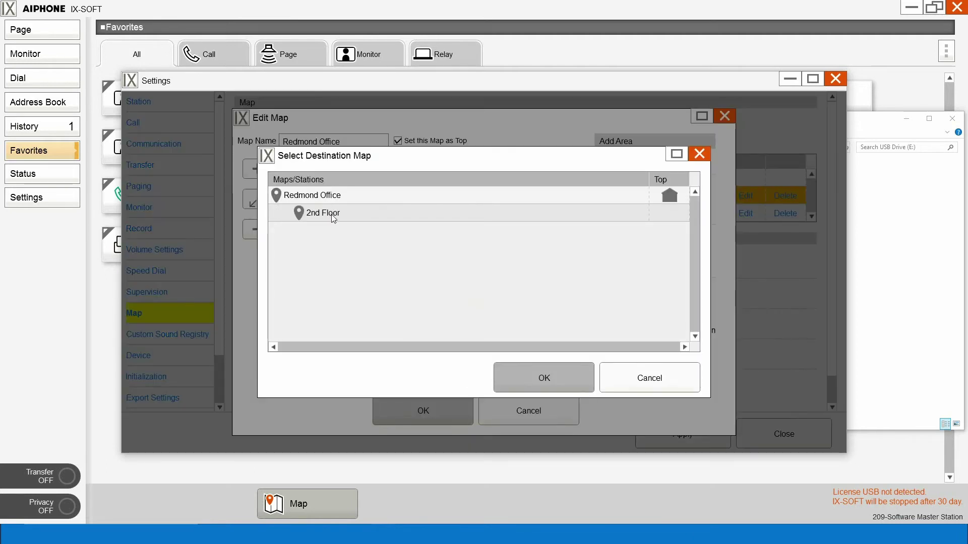
pyautogui.click(331, 214)
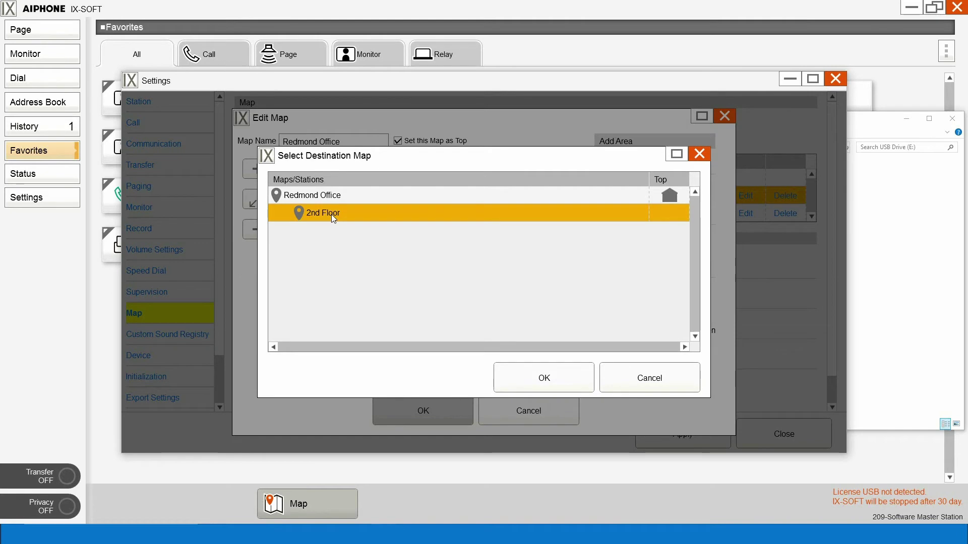
pyautogui.click(527, 380)
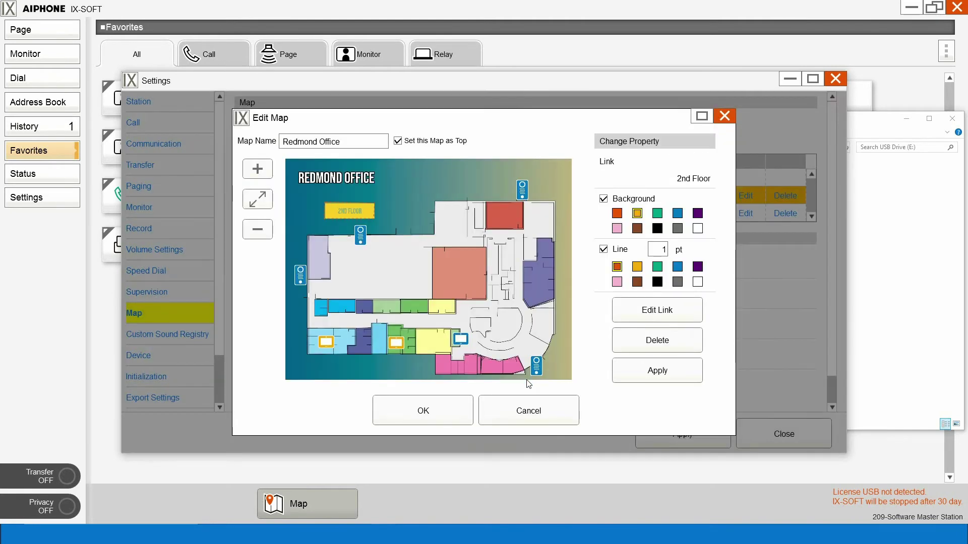
pyautogui.click(643, 374)
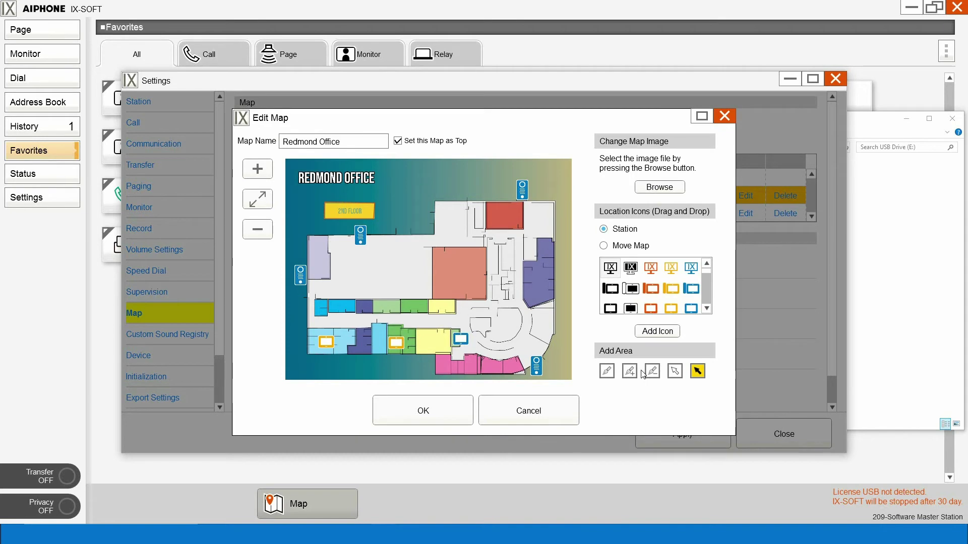
# Save the map edits, apply and close Settings, and minimize File Explorer.
pyautogui.click(439, 407)
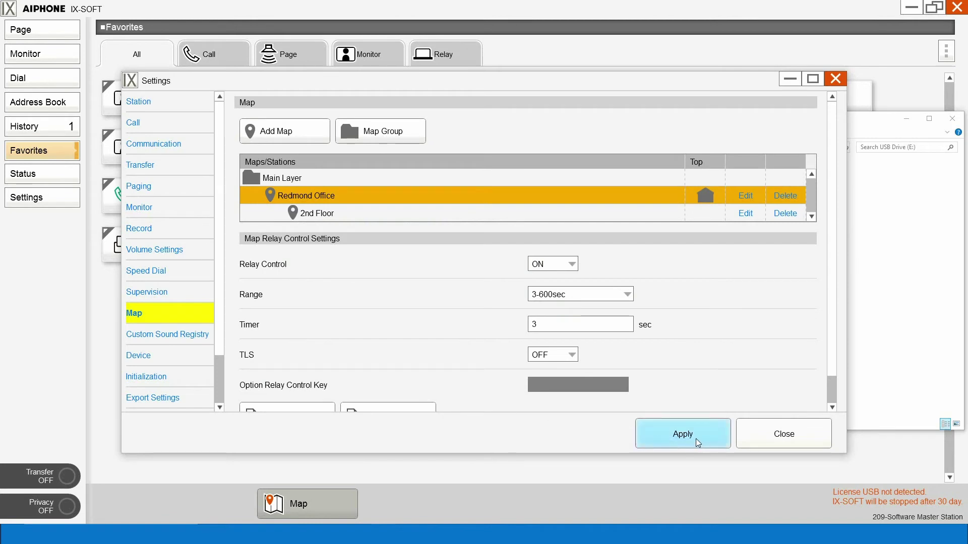
pyautogui.click(697, 441)
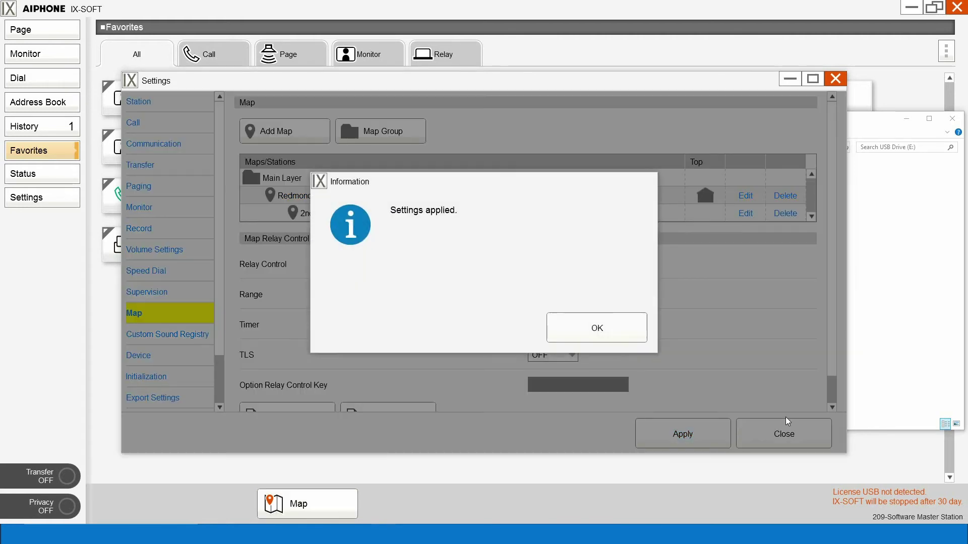
pyautogui.click(567, 327)
pyautogui.click(788, 432)
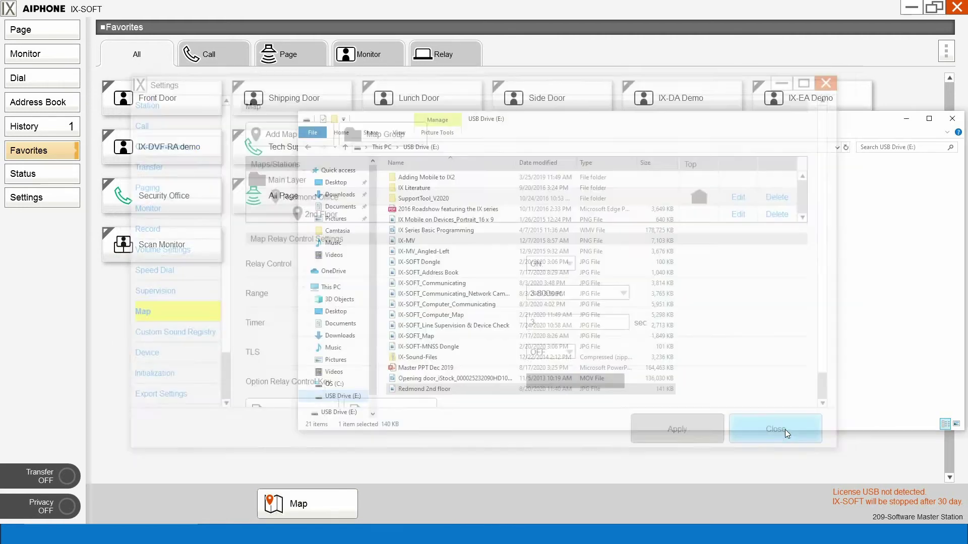
pyautogui.click(906, 119)
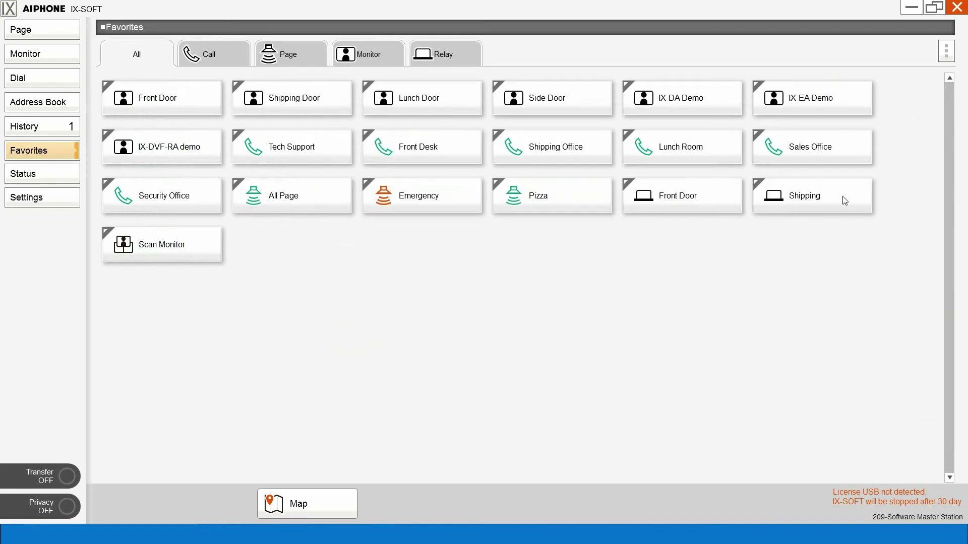
# Hide station name labels on the Redmond Office map, reopen it, and enlarge the Map window.
pyautogui.click(319, 499)
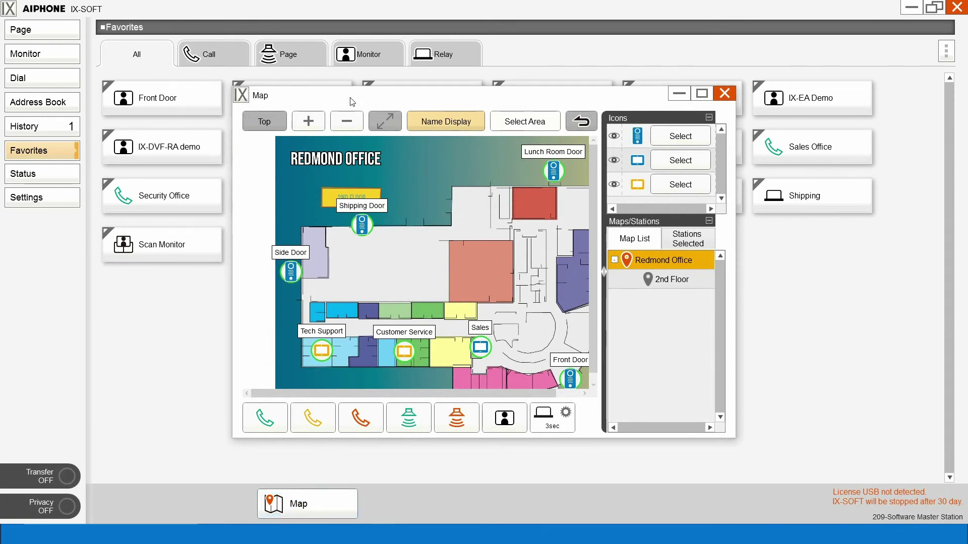
pyautogui.click(452, 126)
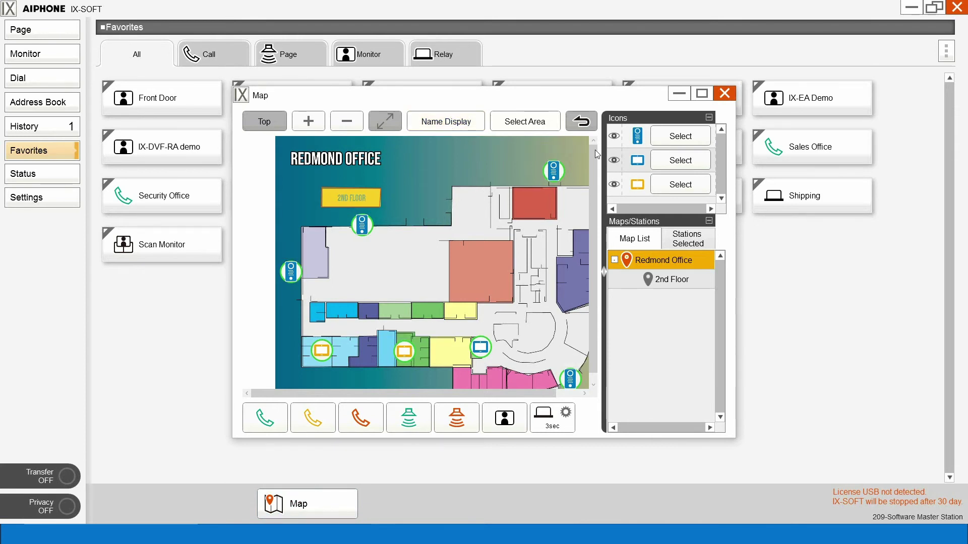
pyautogui.doubleClick(235, 95)
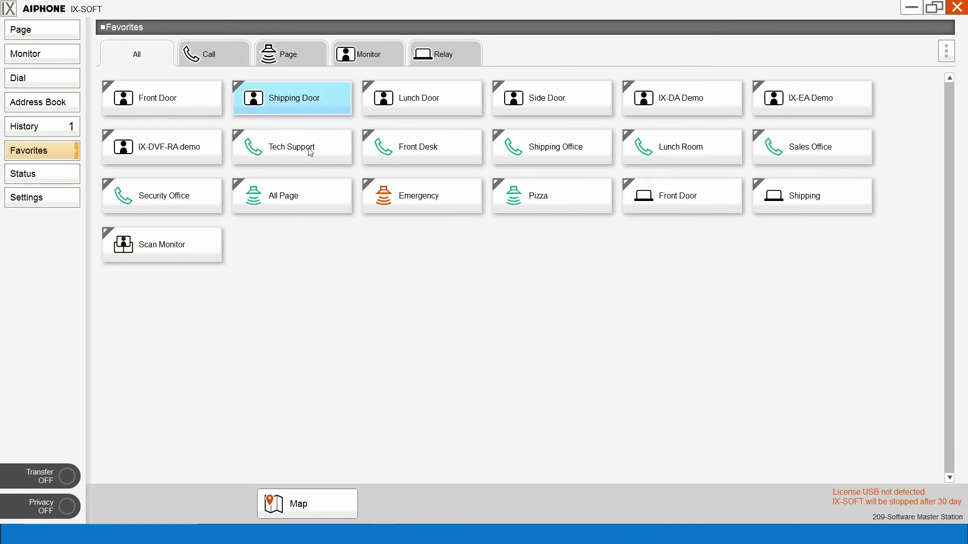
pyautogui.click(327, 514)
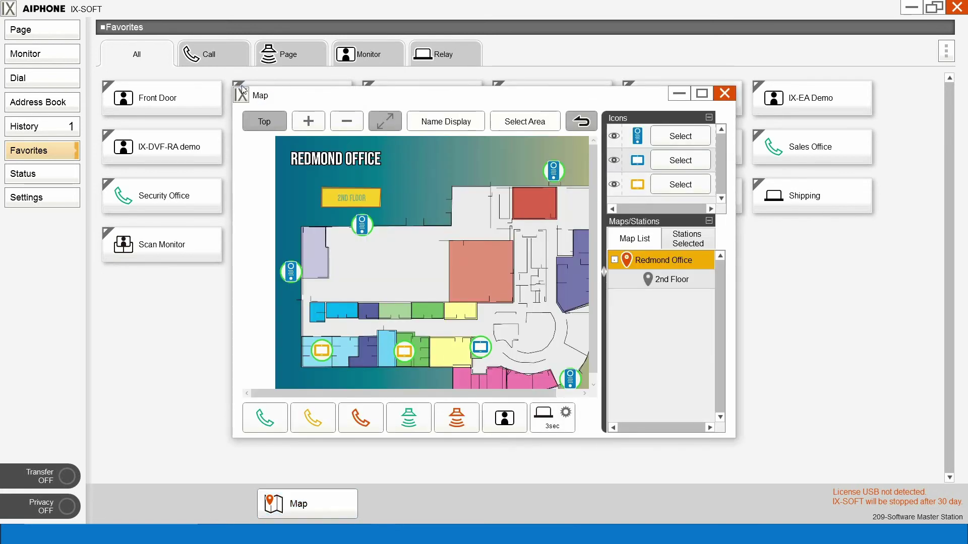
pyautogui.moveTo(231, 84); pyautogui.dragTo(153, 46)
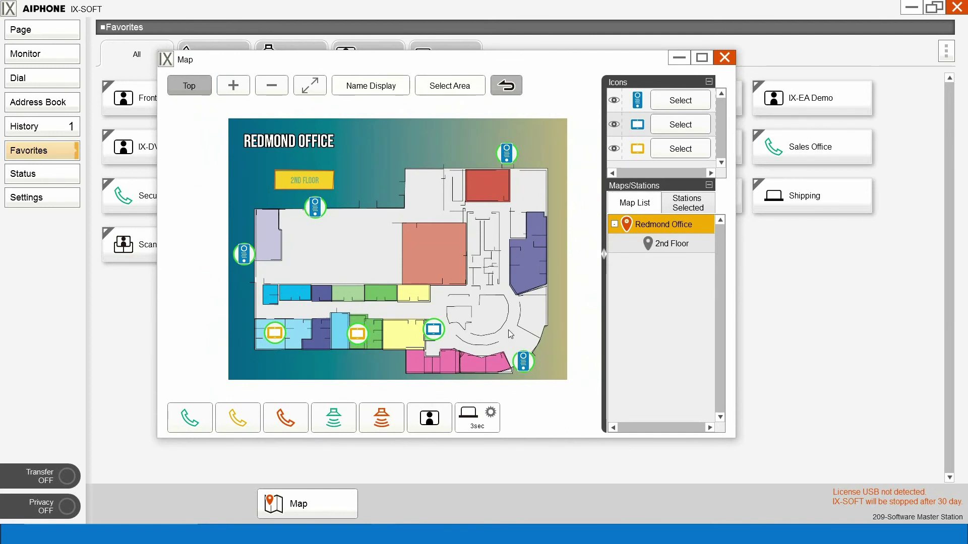
# Monitor 101 - Front Door from the map, toggle backlight compensation, hang up, and reopen the map.
pyautogui.rightClick(521, 360)
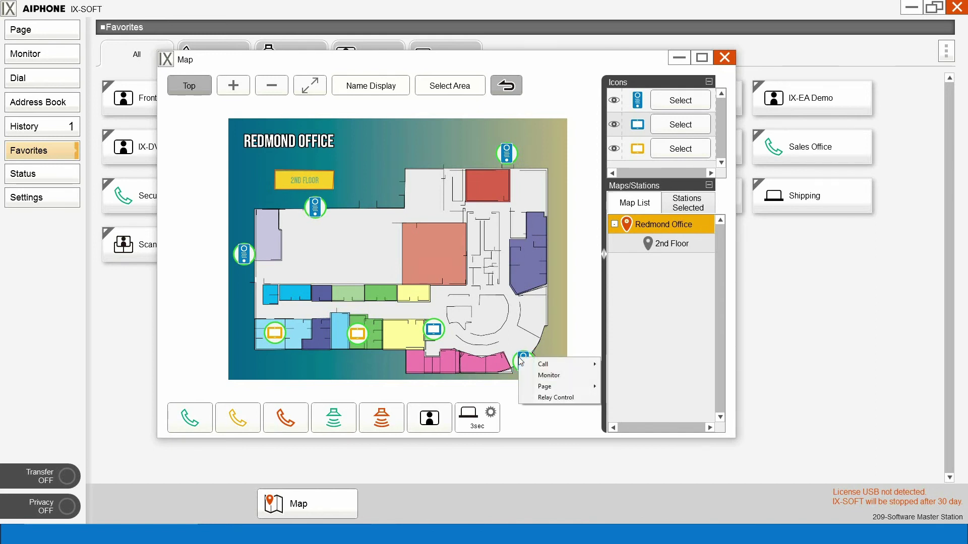
pyautogui.click(542, 379)
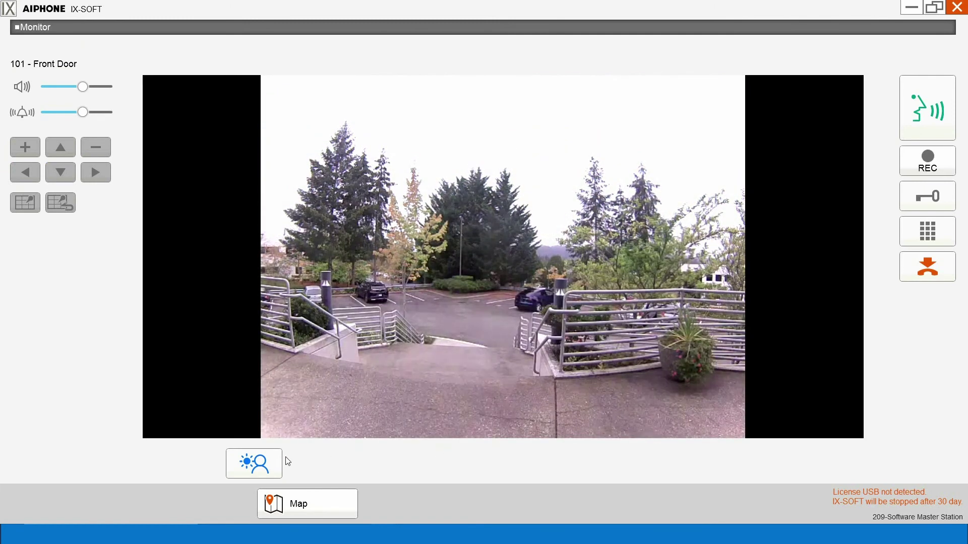
pyautogui.click(270, 462)
pyautogui.click(271, 462)
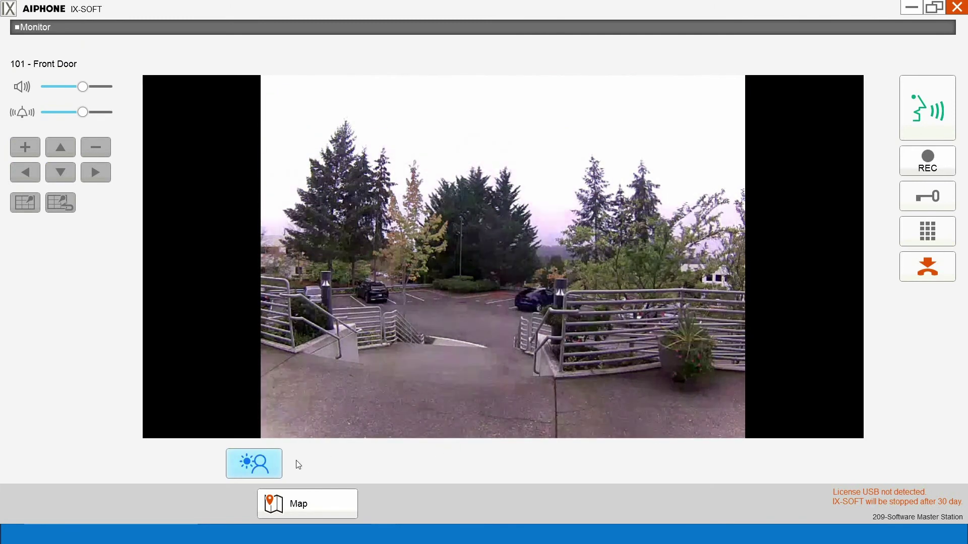
pyautogui.click(919, 266)
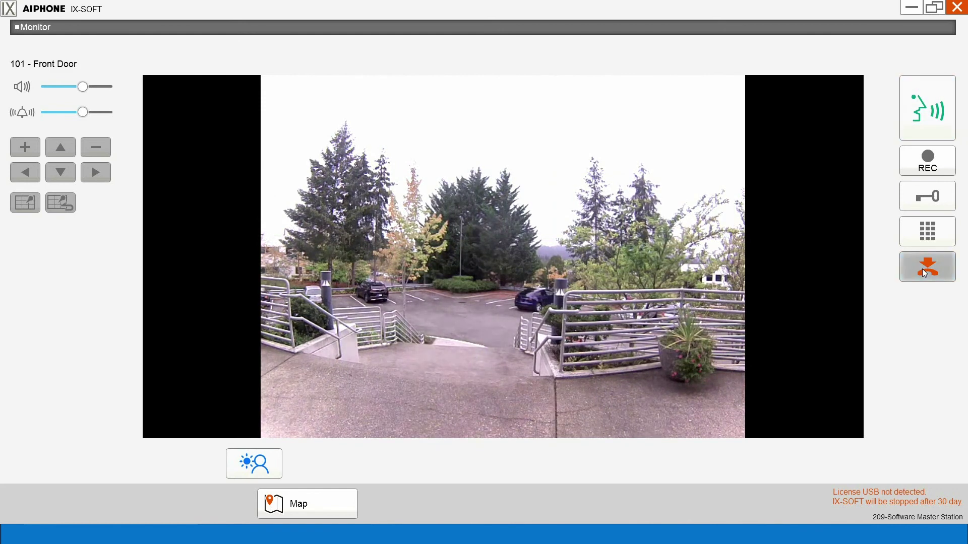
pyautogui.click(304, 504)
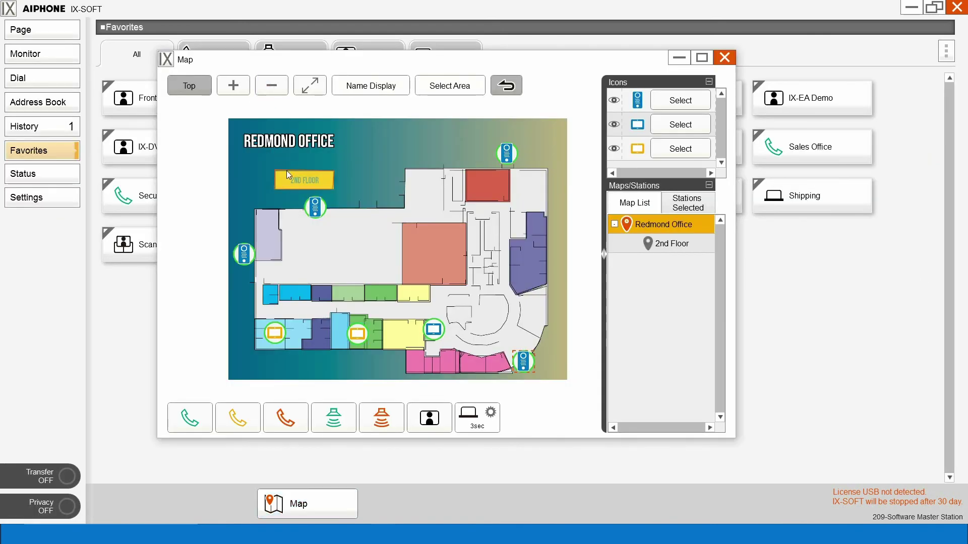
# Jump to the 2nd Floor map through the 2ND FLOOR area link and move the Map window aside.
pyautogui.click(297, 184)
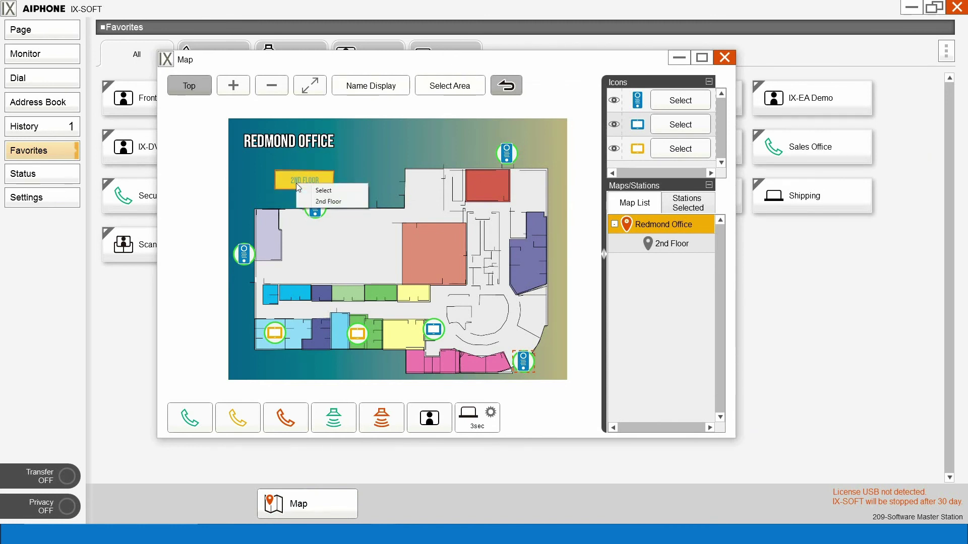
pyautogui.click(329, 201)
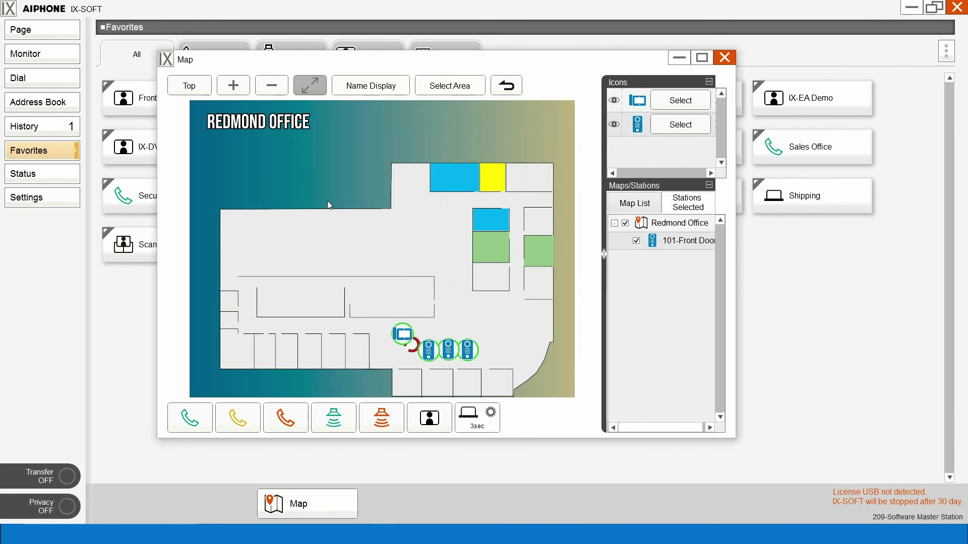
pyautogui.click(639, 243)
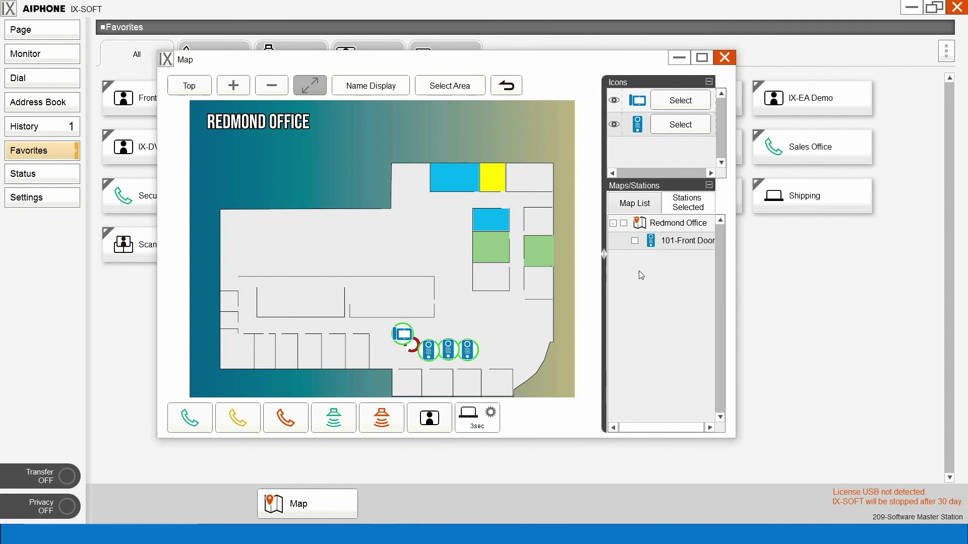
pyautogui.moveTo(532, 62); pyautogui.dragTo(756, 125)
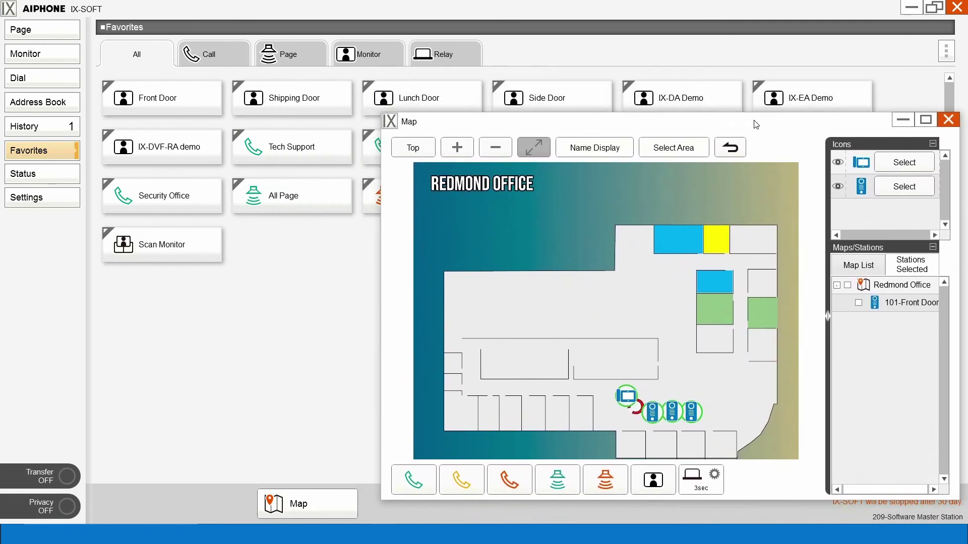
# Resize and reposition the main and Map windows side by side, then return the map to the top-level Redmond Office plan.
pyautogui.click(933, 8)
pyautogui.moveTo(539, 97); pyautogui.dragTo(280, 129)
pyautogui.click(596, 117)
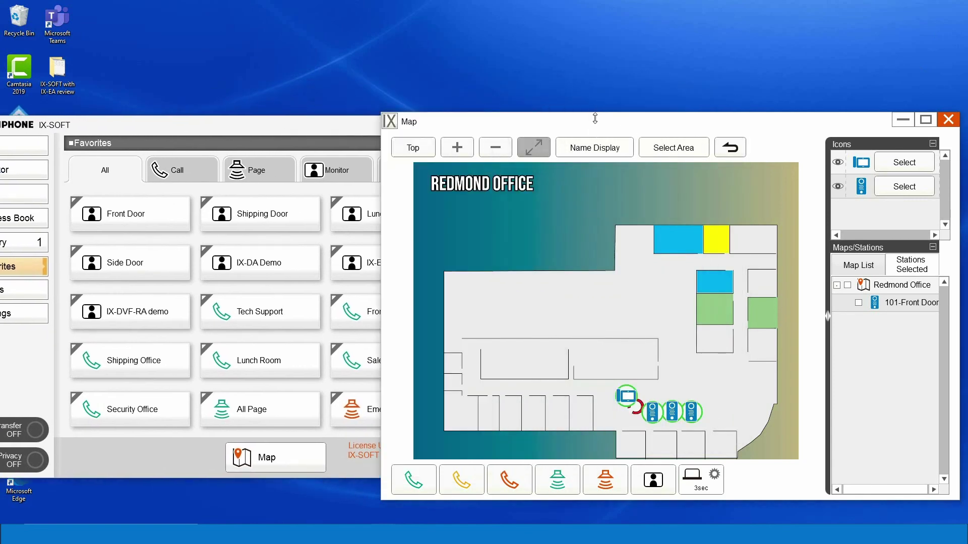
pyautogui.doubleClick(566, 122)
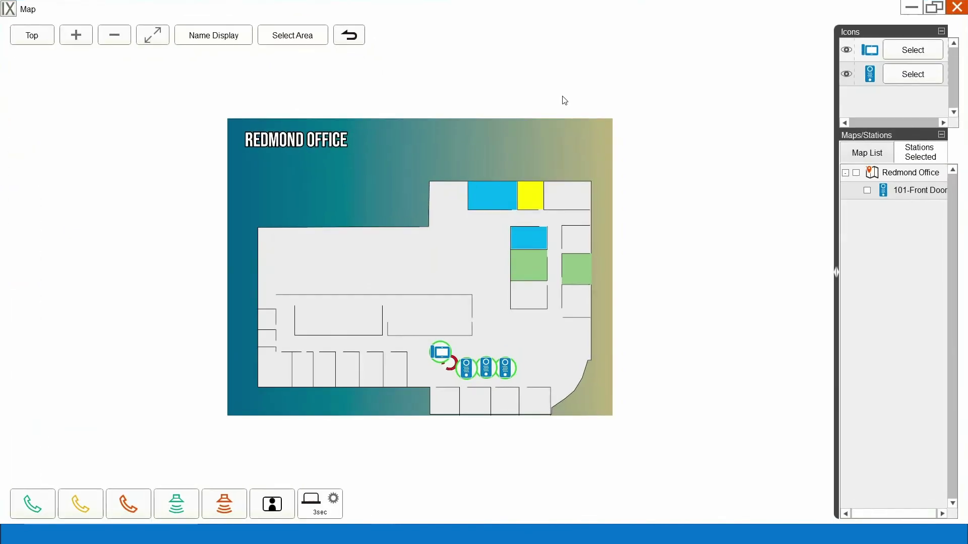
pyautogui.click(932, 7)
pyautogui.moveTo(613, 126); pyautogui.dragTo(637, 33)
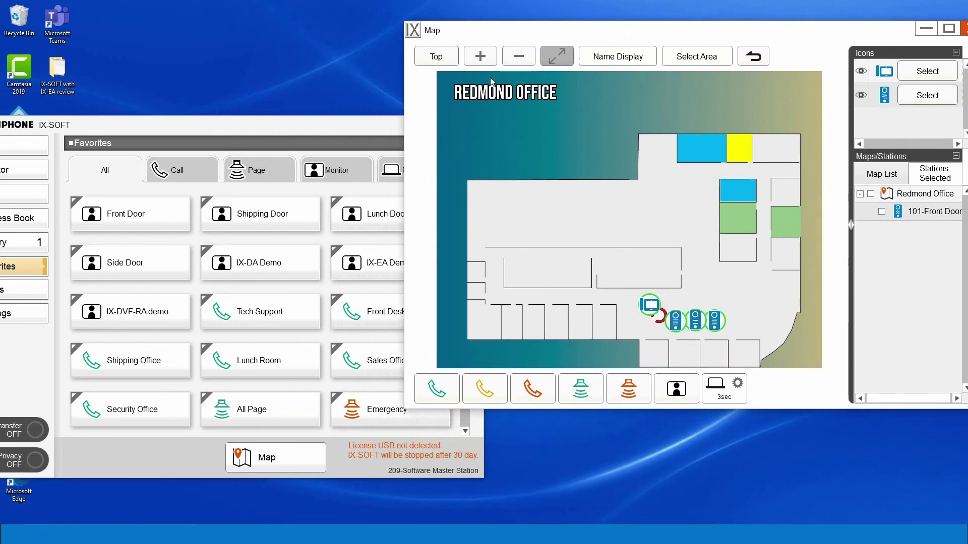
pyautogui.click(436, 58)
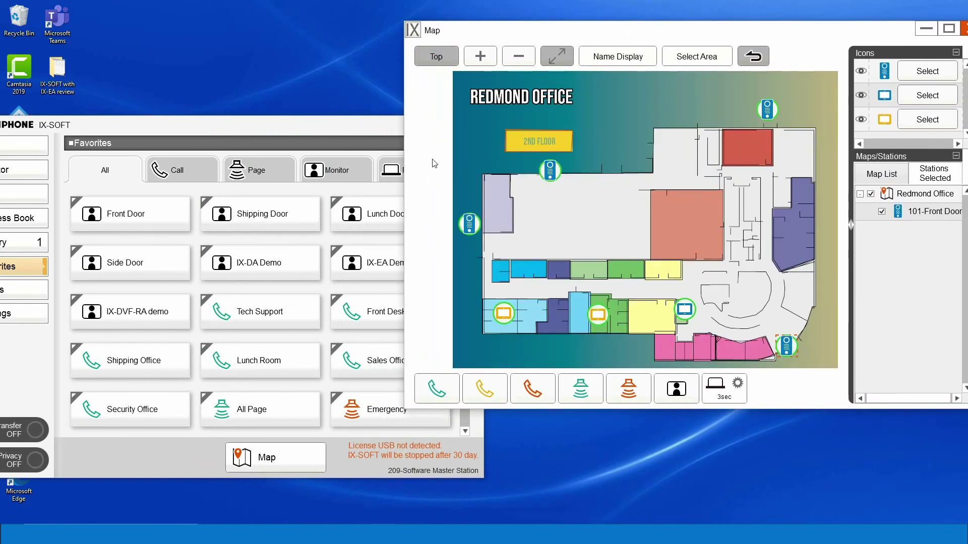